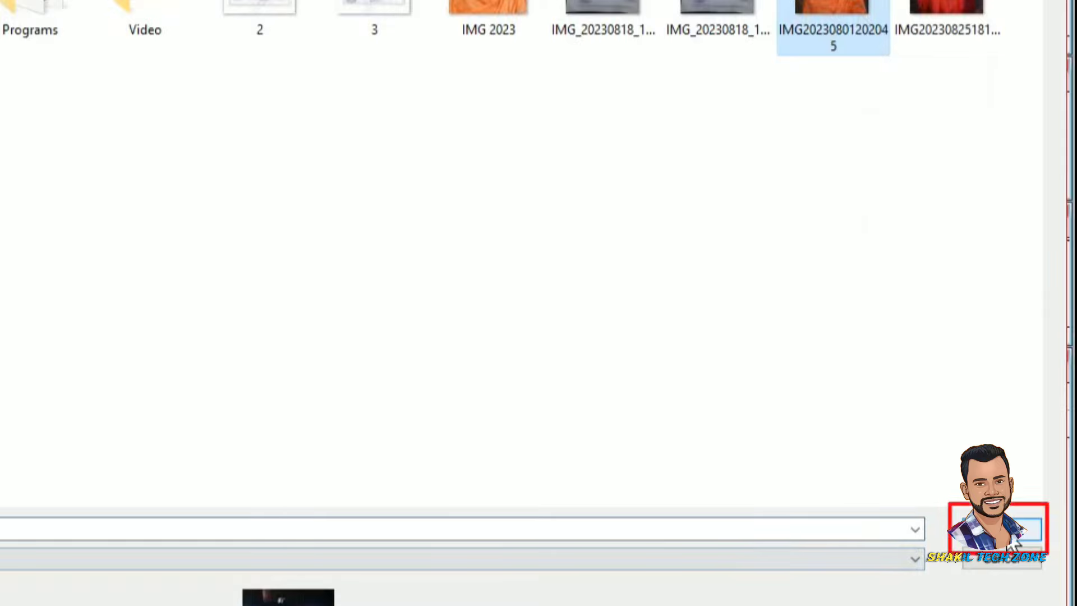
Step: Open the photo IMG20230801202045.jpg from Downloads and maximize its document window
{"action": "left_click", "coordinate": [998, 530]}
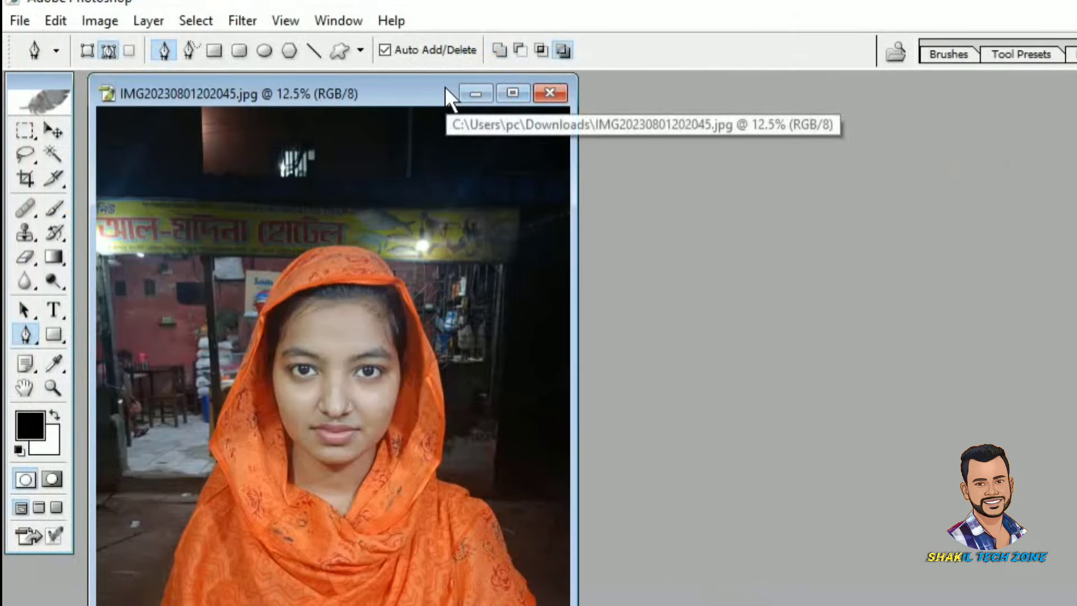
{"action": "left_click_drag", "start_coordinate": [446, 86], "coordinate": [461, 120]}
{"action": "left_click", "coordinate": [527, 128]}
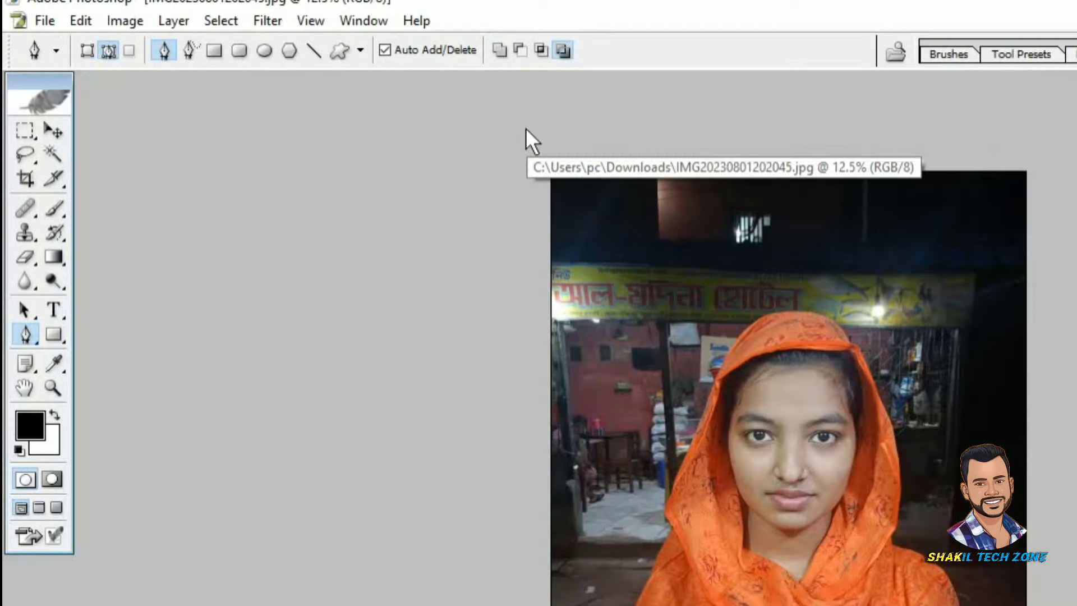
Step: Set the Crop tool to a width of 40 mm, a height of 50 mm and a resolution of 300 pixels/inch
{"action": "scroll", "coordinate": [803, 348], "scroll_direction": "up", "scroll_amount": 3}
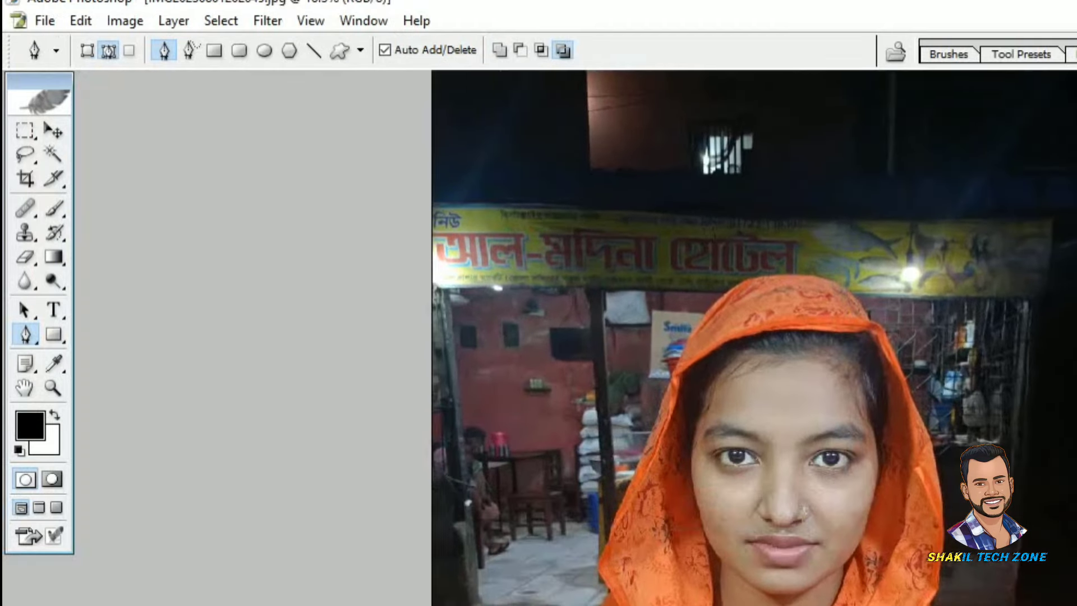
{"action": "scroll", "coordinate": [710, 272], "scroll_direction": "up", "scroll_amount": 1}
{"action": "left_click_drag", "start_coordinate": [700, 279], "coordinate": [701, 114]}
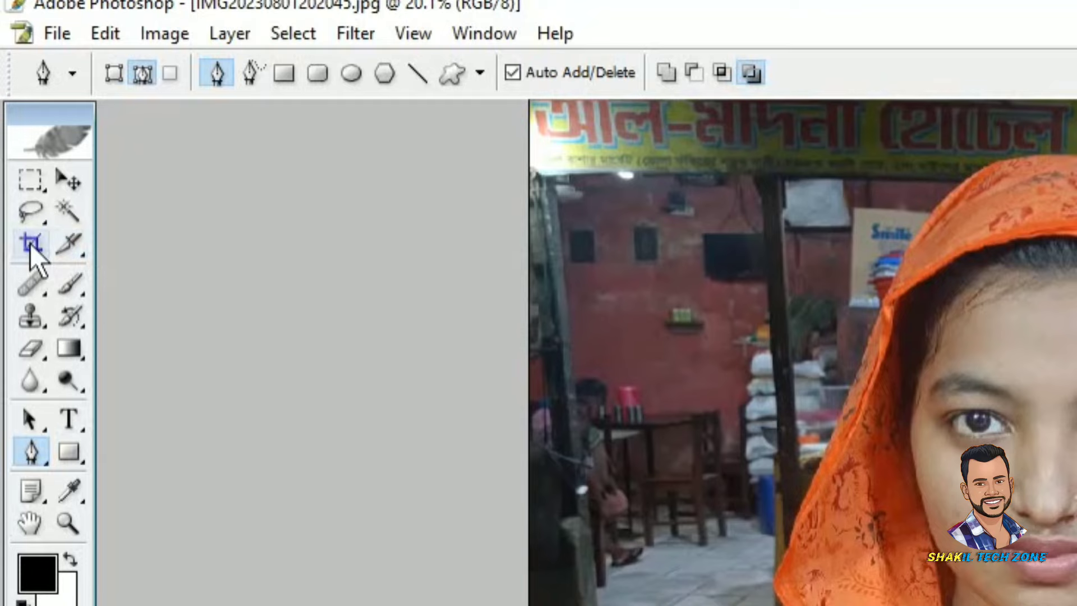
{"action": "left_click", "coordinate": [29, 244]}
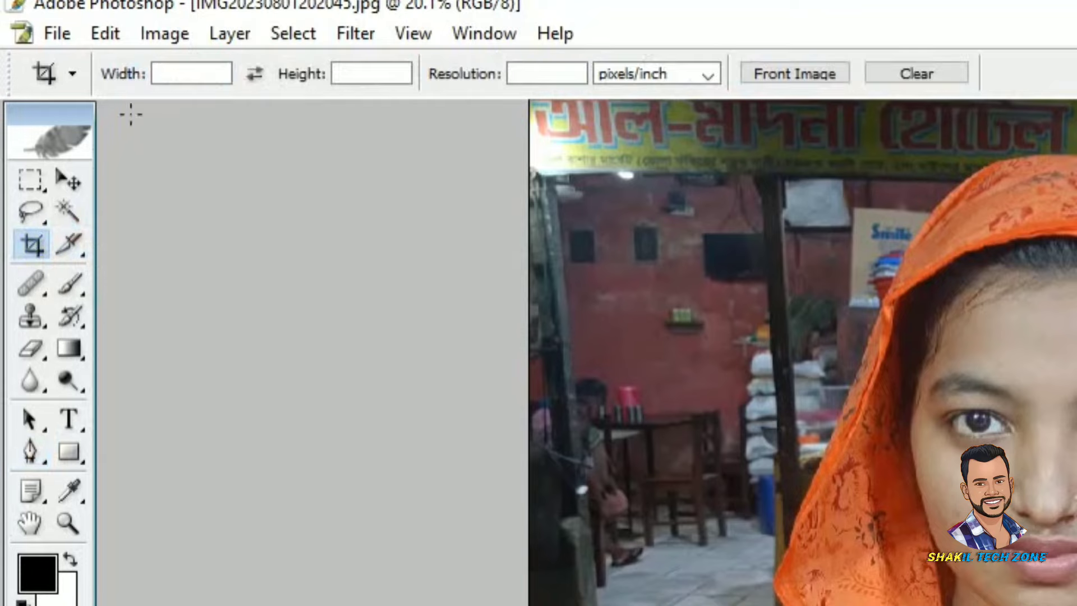
{"action": "left_click", "coordinate": [170, 74]}
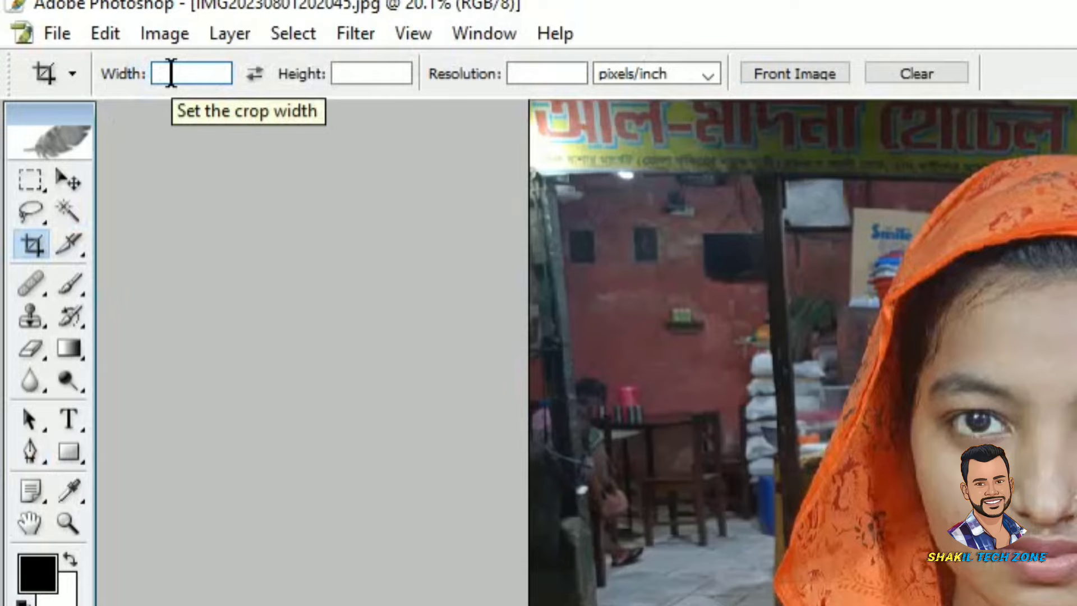
{"action": "type", "text": "40 MM"}
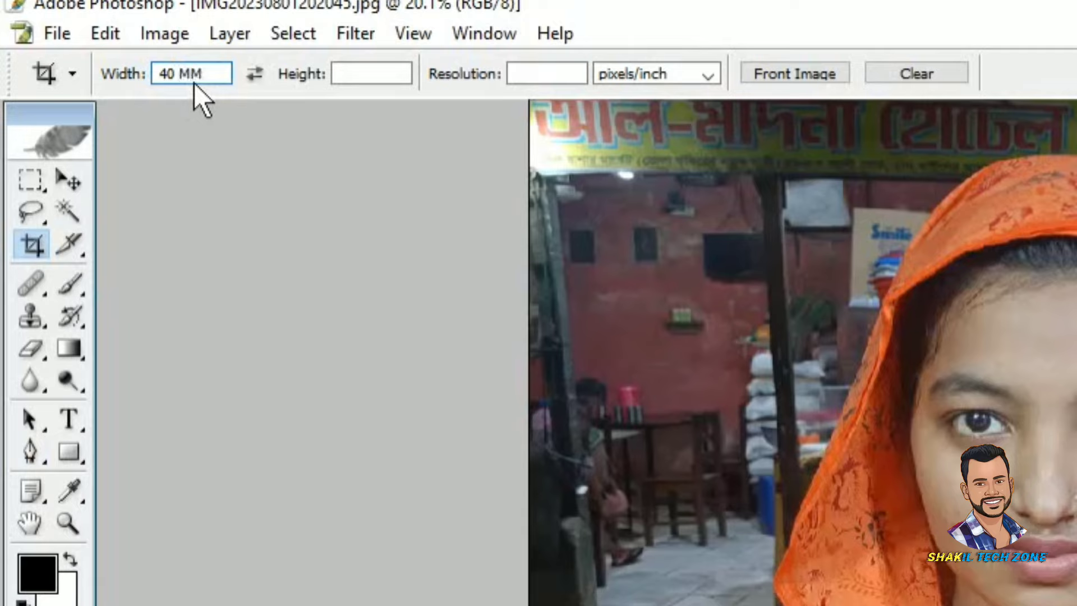
{"action": "left_click", "coordinate": [352, 73]}
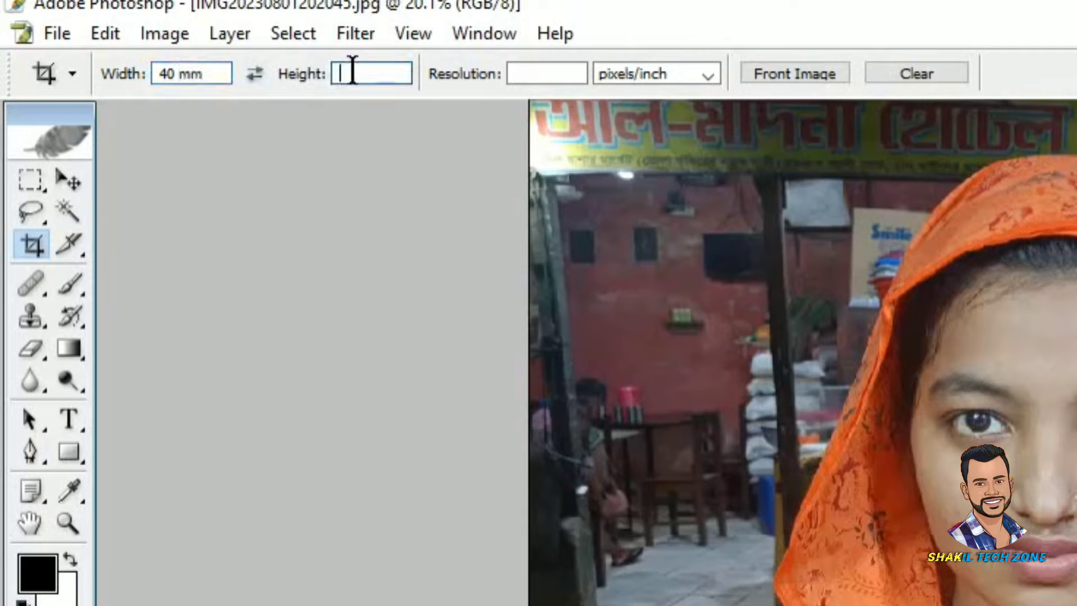
{"action": "type", "text": "50"}
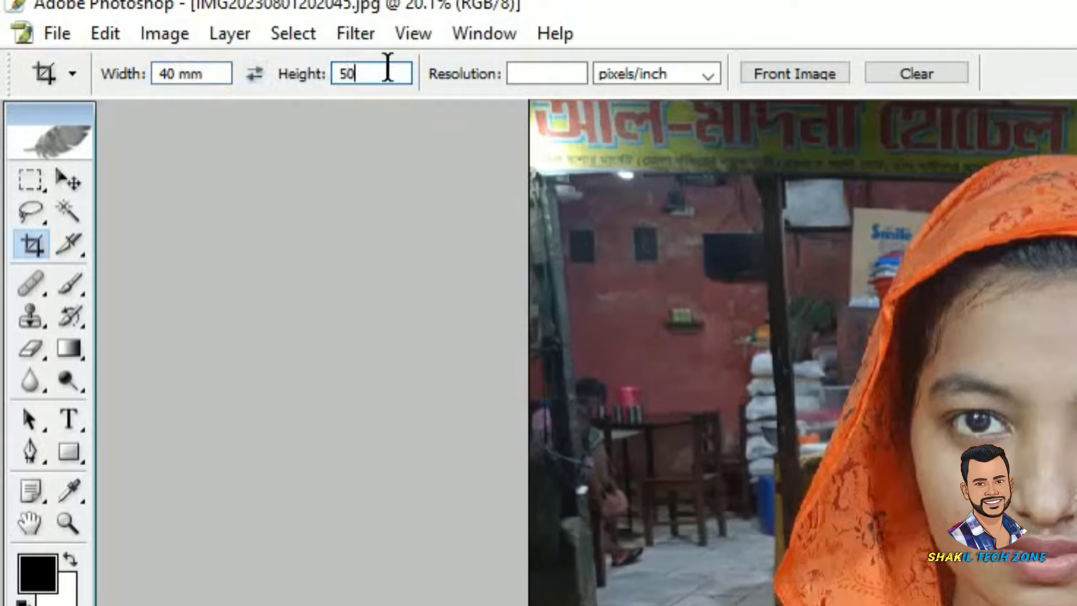
{"action": "type", "text": " MM"}
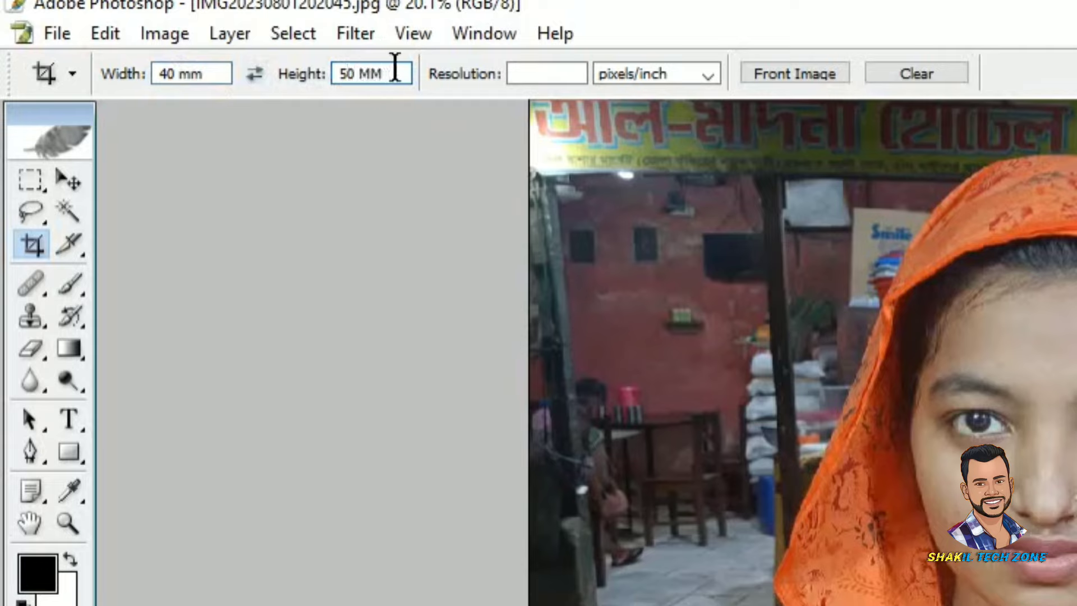
{"action": "left_click", "coordinate": [528, 73]}
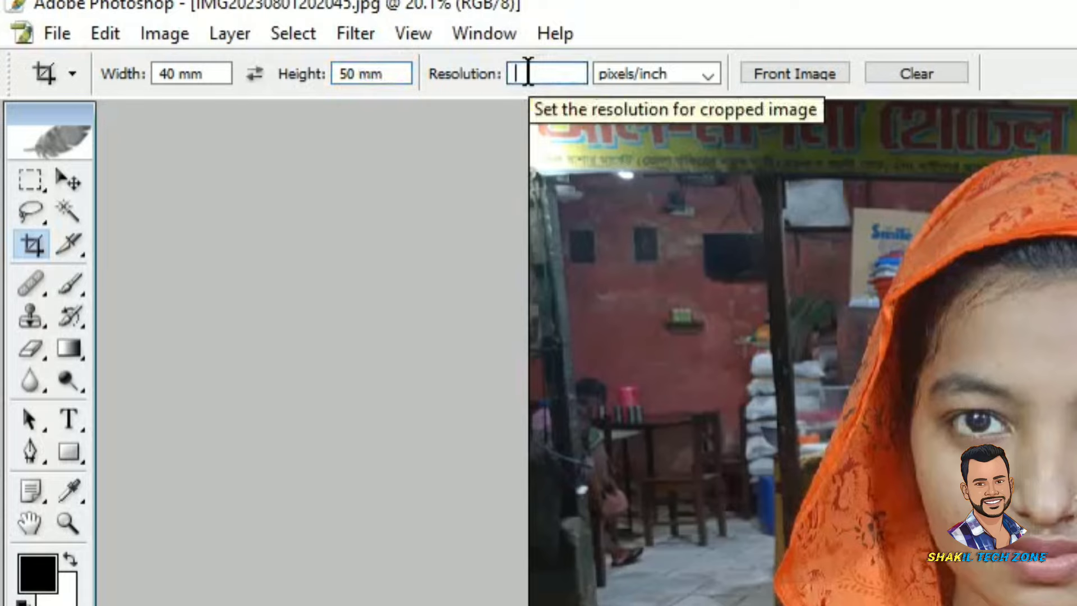
{"action": "type", "text": "300"}
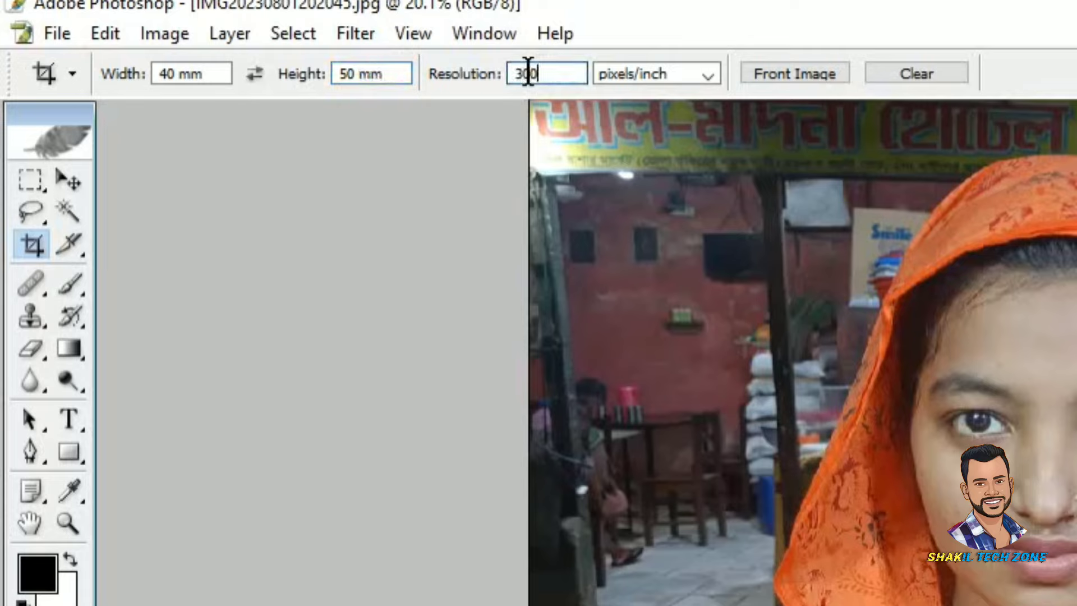
{"action": "left_click", "coordinate": [621, 73]}
{"action": "left_click", "coordinate": [627, 94]}
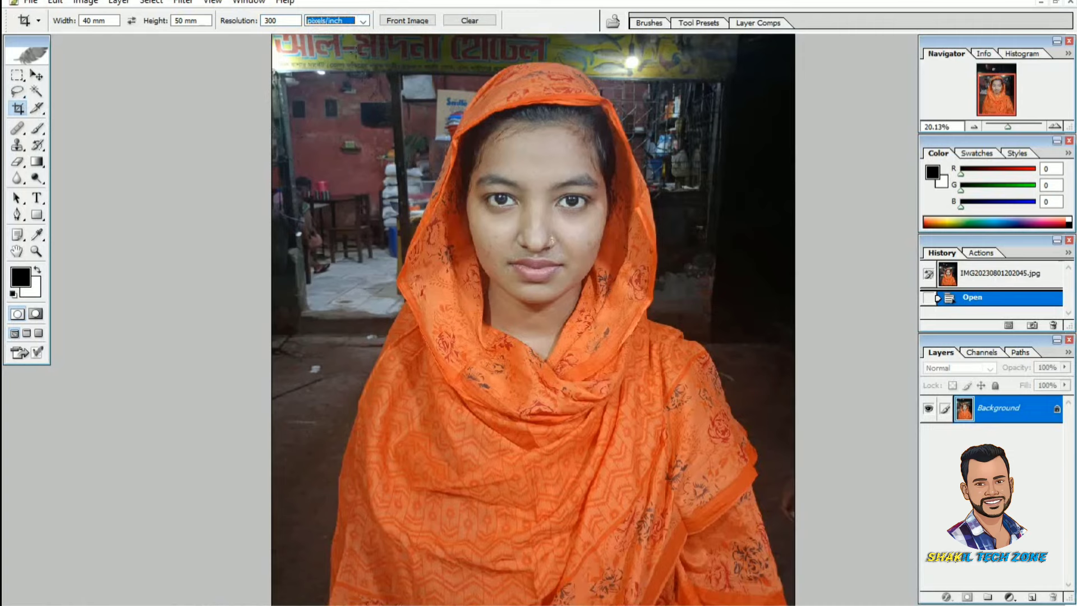
Step: Draw a crop frame around the woman's head, shoulders and upper body, leaving some space above the scarf
{"action": "left_click", "coordinate": [362, 48]}
{"action": "left_click_drag", "start_coordinate": [620, 377], "coordinate": [739, 524]}
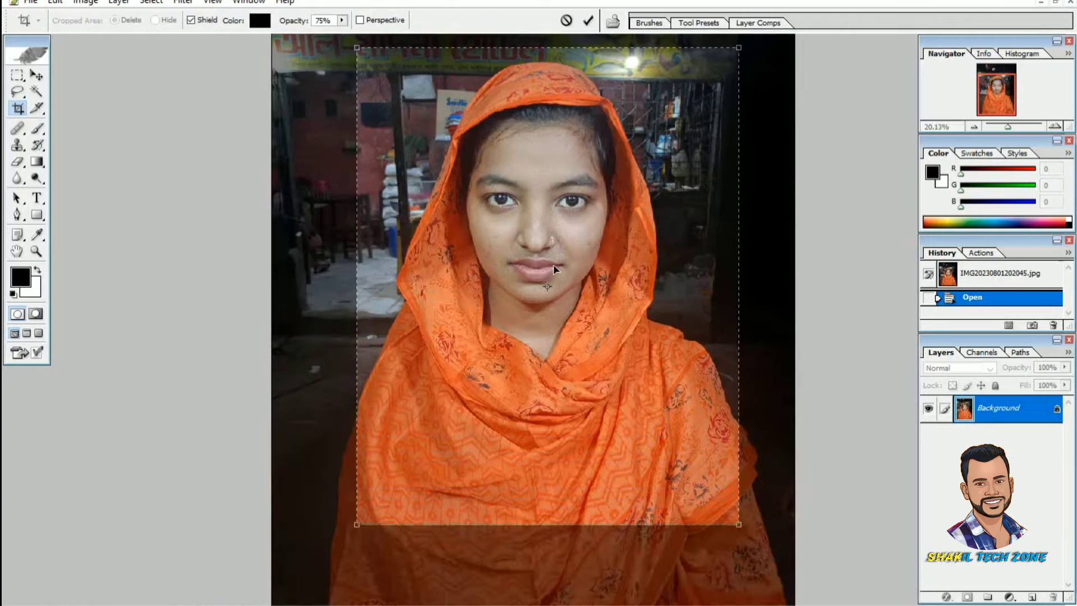
{"action": "scroll", "coordinate": [552, 274], "scroll_direction": "up", "scroll_amount": 1}
{"action": "scroll", "coordinate": [551, 274], "scroll_direction": "down", "scroll_amount": 1}
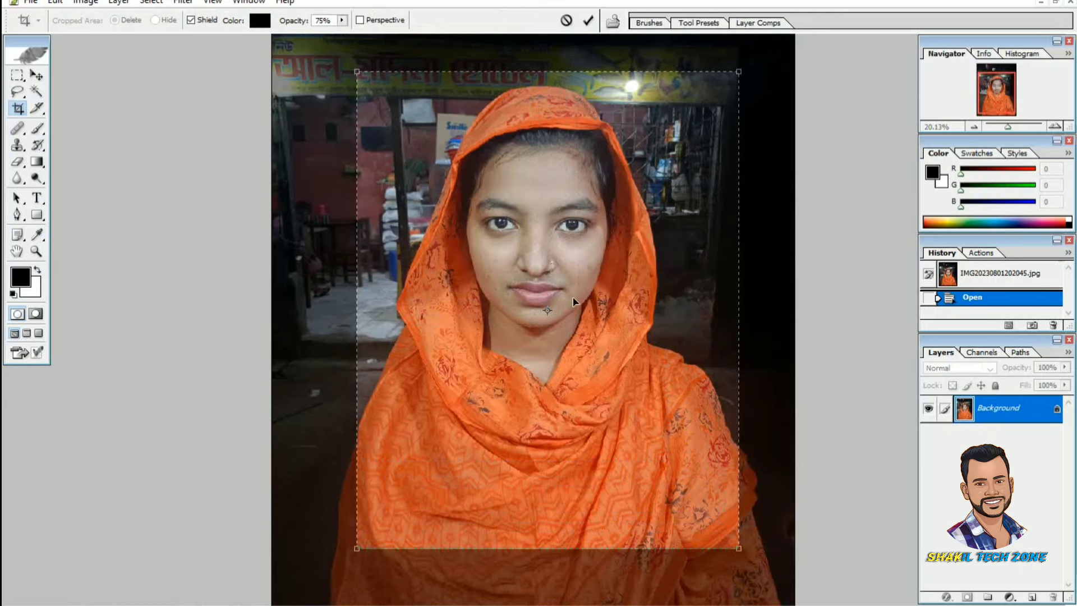
Step: Nudge the crop frame slightly upward to leave more space above the head, and apply the crop
{"action": "key", "text": "Up"}
{"action": "key", "text": "Up"}
{"action": "key", "text": "Up"}
{"action": "key", "text": "Up"}
{"action": "key", "text": "Up"}
{"action": "key", "text": "Up"}
{"action": "key", "text": "Up"}
{"action": "key", "text": "Up"}
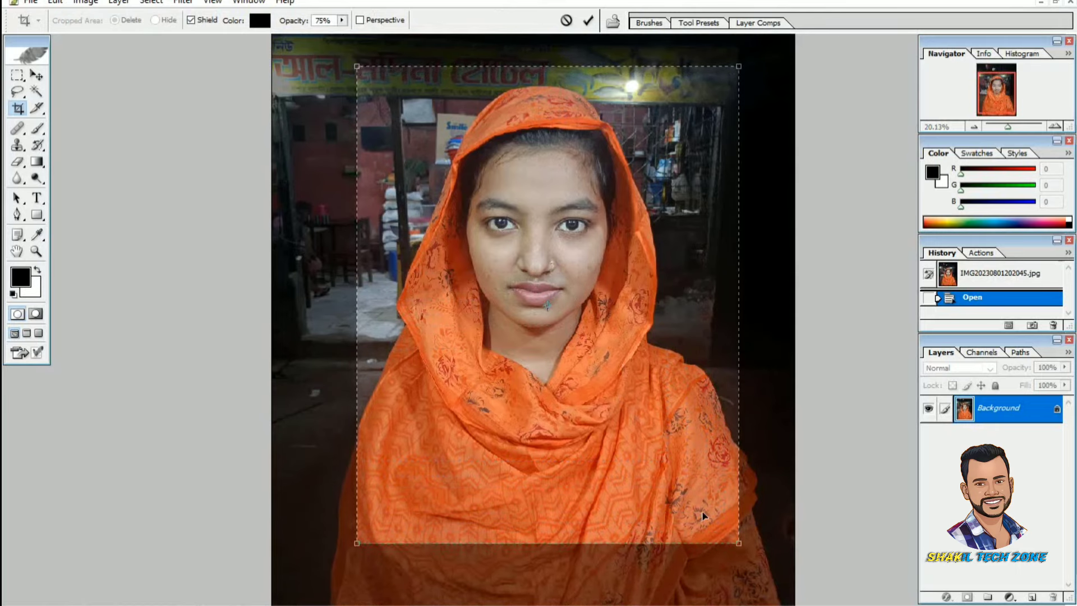
{"action": "key", "text": "Up"}
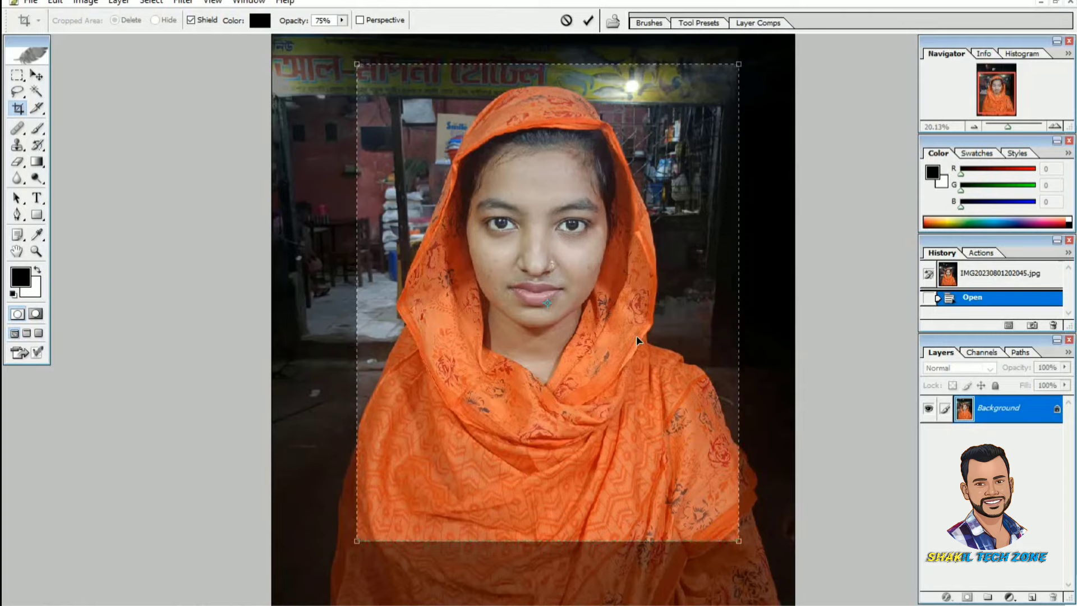
{"action": "key", "text": "Up"}
{"action": "key", "text": "Up"}
{"action": "key", "text": "Up"}
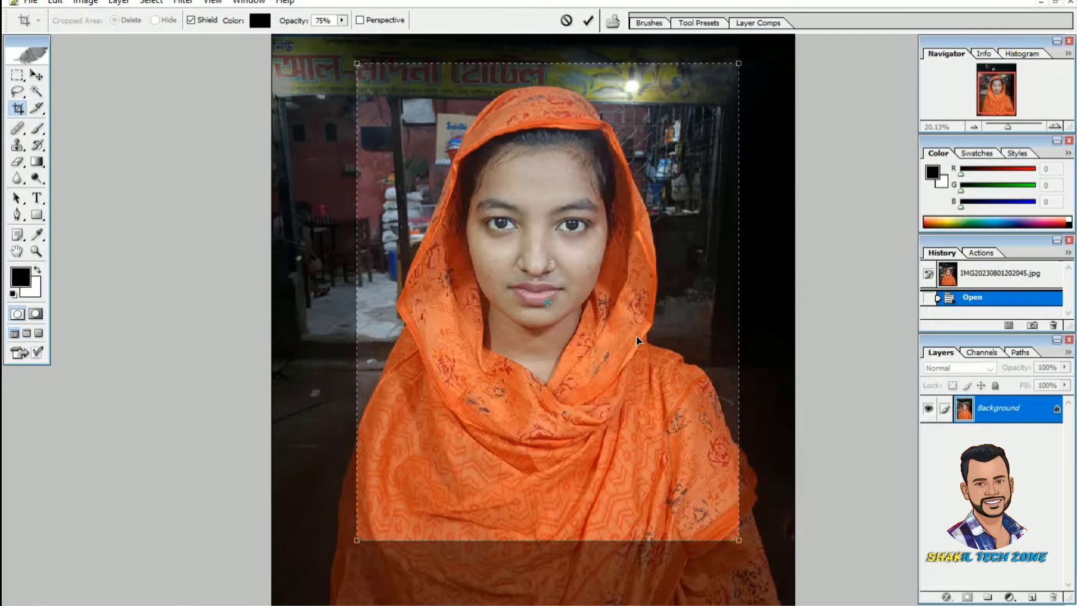
{"action": "key", "text": "Return"}
Step: With the Pen tool, trace a path from the photo's left edge along the shoulder and up the scarf's left outline
{"action": "scroll", "coordinate": [585, 332], "scroll_direction": "up", "scroll_amount": 10}
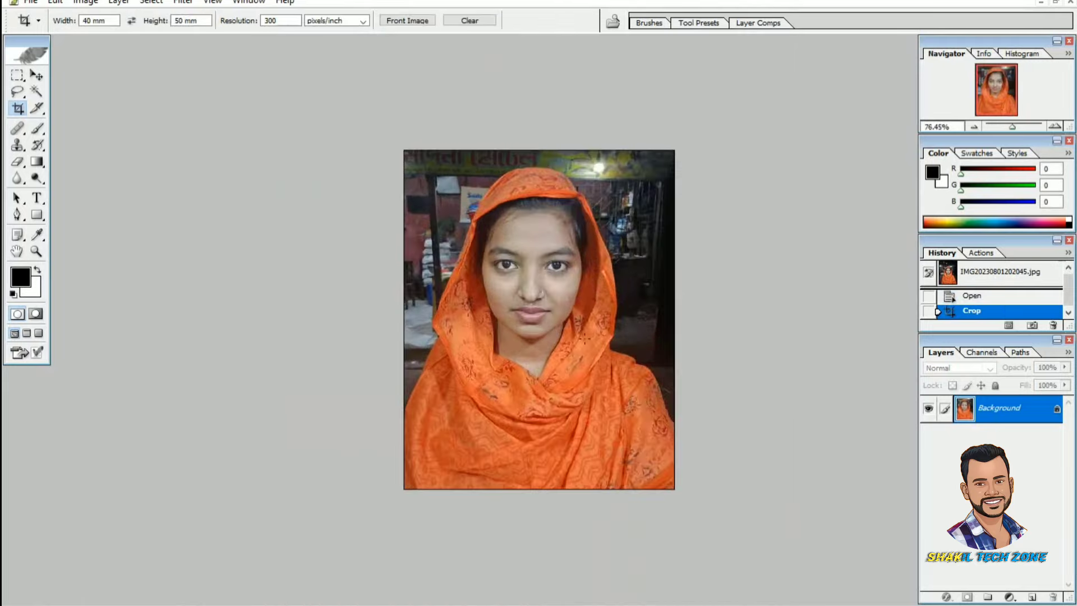
{"action": "scroll", "coordinate": [584, 338], "scroll_direction": "up", "scroll_amount": 3}
{"action": "scroll", "coordinate": [584, 338], "scroll_direction": "up", "scroll_amount": 1}
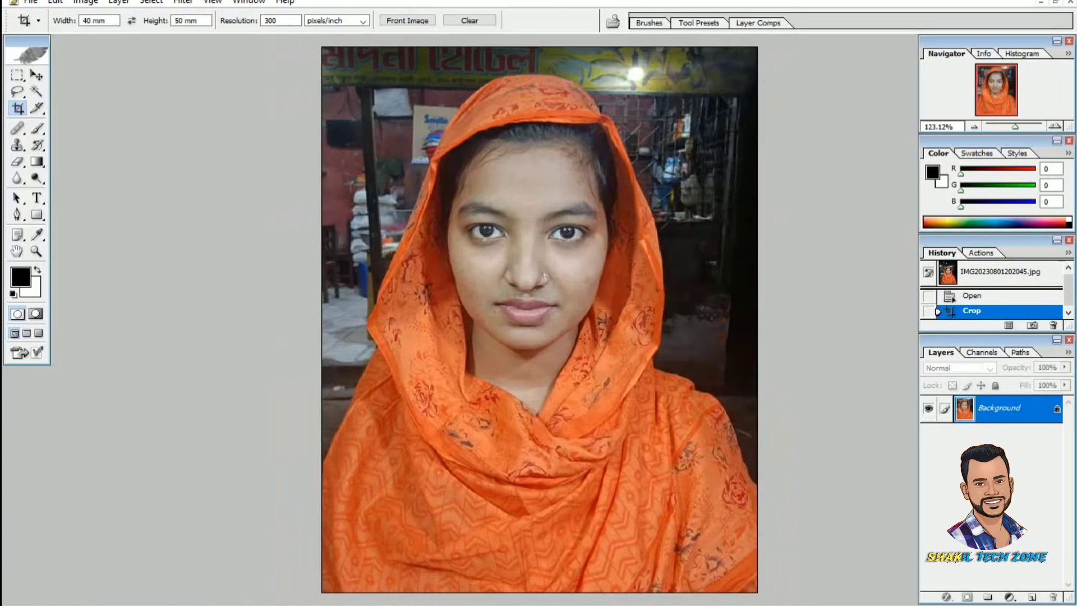
{"action": "scroll", "coordinate": [584, 338], "scroll_direction": "up", "scroll_amount": 1}
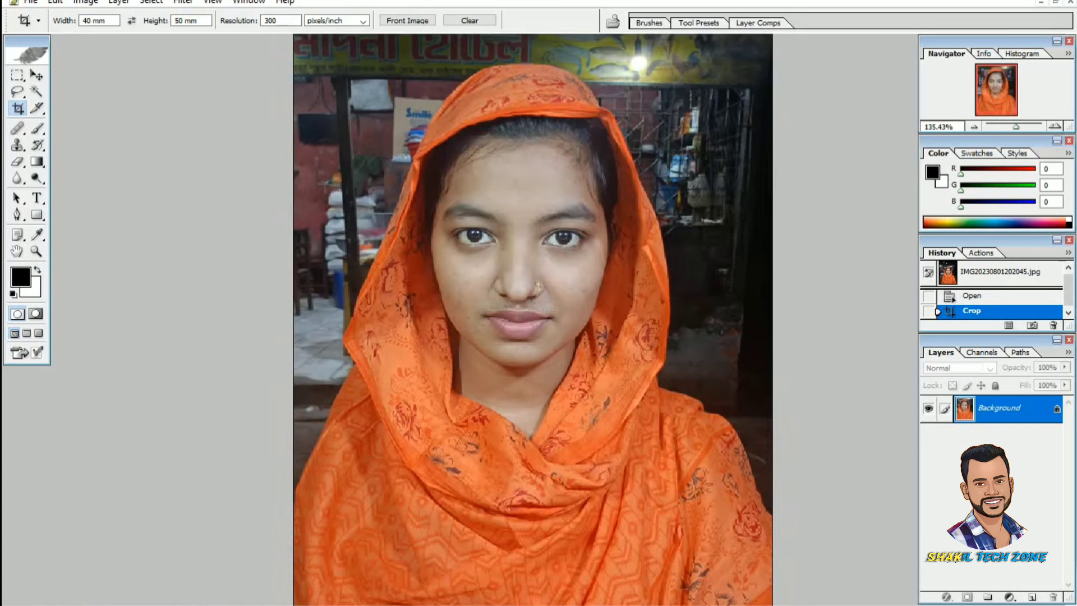
{"action": "left_click_drag", "start_coordinate": [581, 333], "coordinate": [582, 315]}
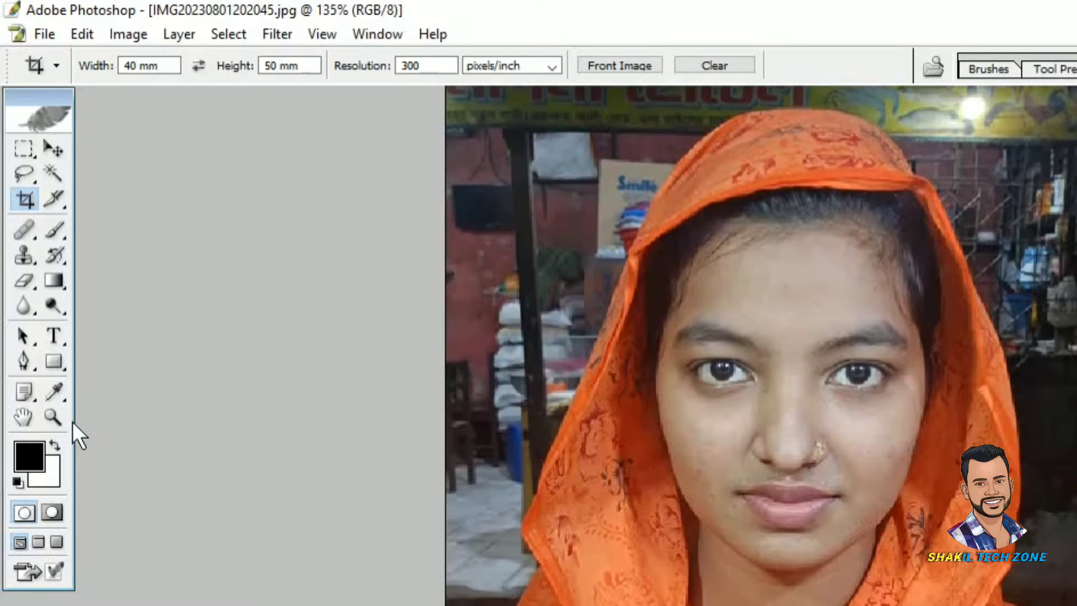
{"action": "left_click", "coordinate": [25, 359]}
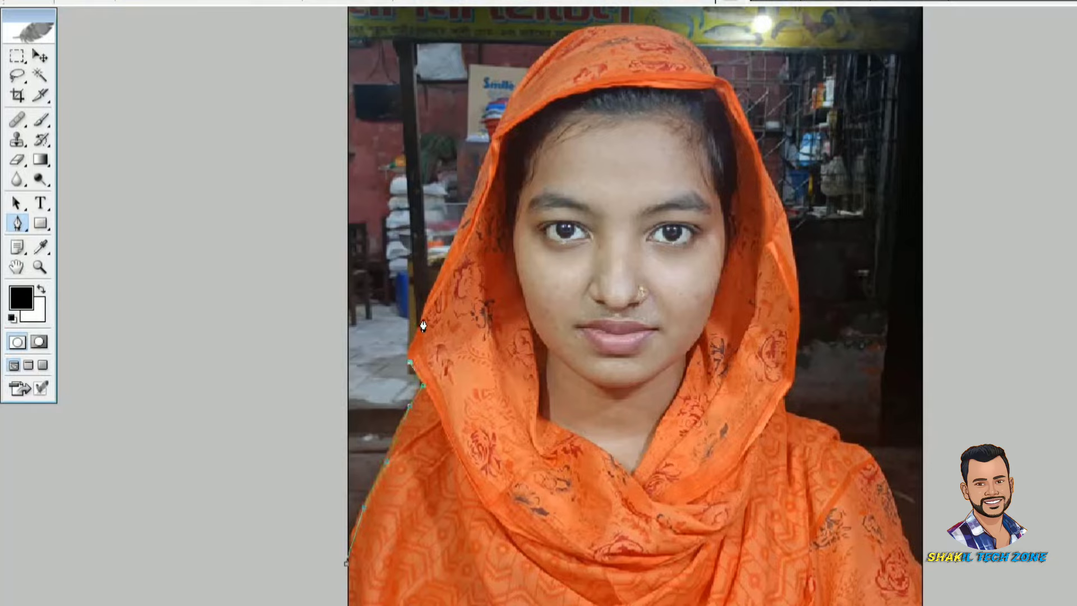
{"action": "left_click_drag", "start_coordinate": [423, 318], "coordinate": [436, 295]}
{"action": "key", "text": "ctrl+z"}
{"action": "left_click", "coordinate": [437, 278]}
{"action": "scroll", "coordinate": [499, 199], "scroll_direction": "up", "scroll_amount": 1}
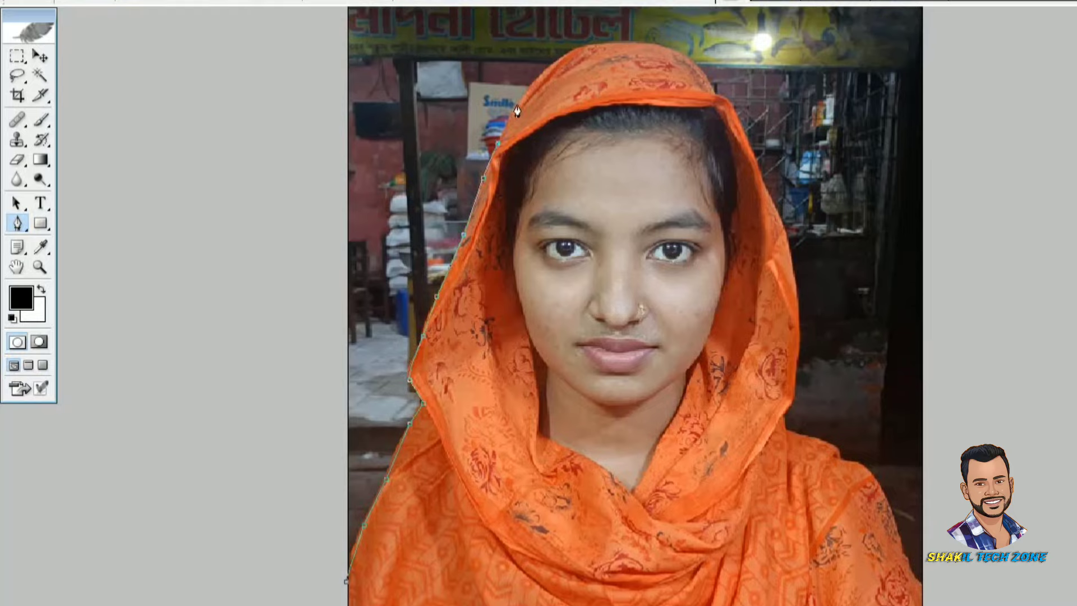
Step: Continue the path in curves over the top of the scarf to the fold above the right temple, removing the outgoing direction handle
{"action": "left_click_drag", "start_coordinate": [528, 99], "coordinate": [584, 45]}
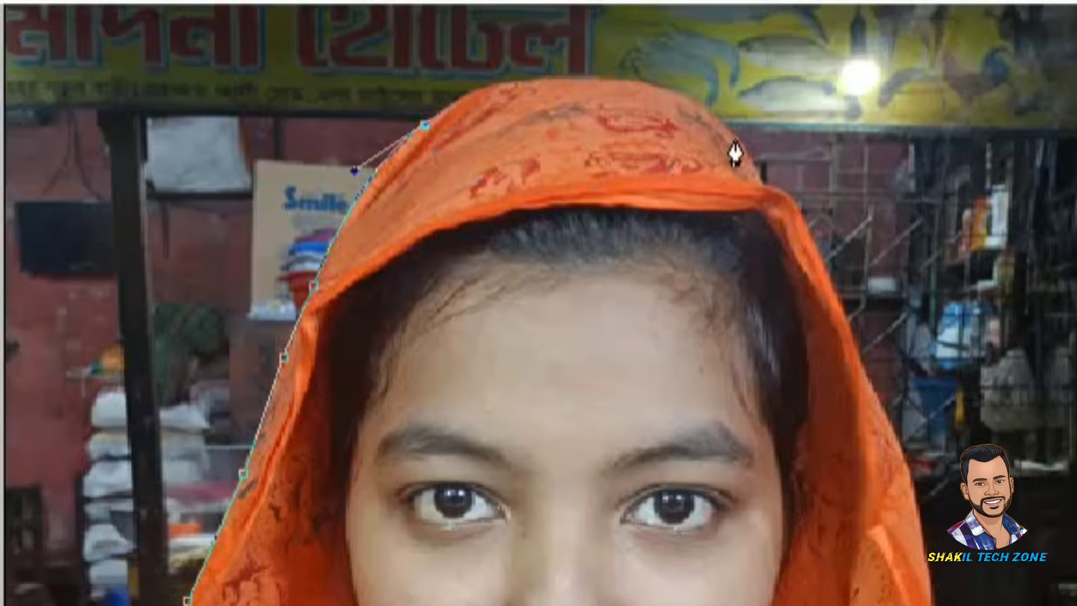
{"action": "left_click_drag", "start_coordinate": [734, 140], "coordinate": [888, 275]}
{"action": "key", "text": "alt"}
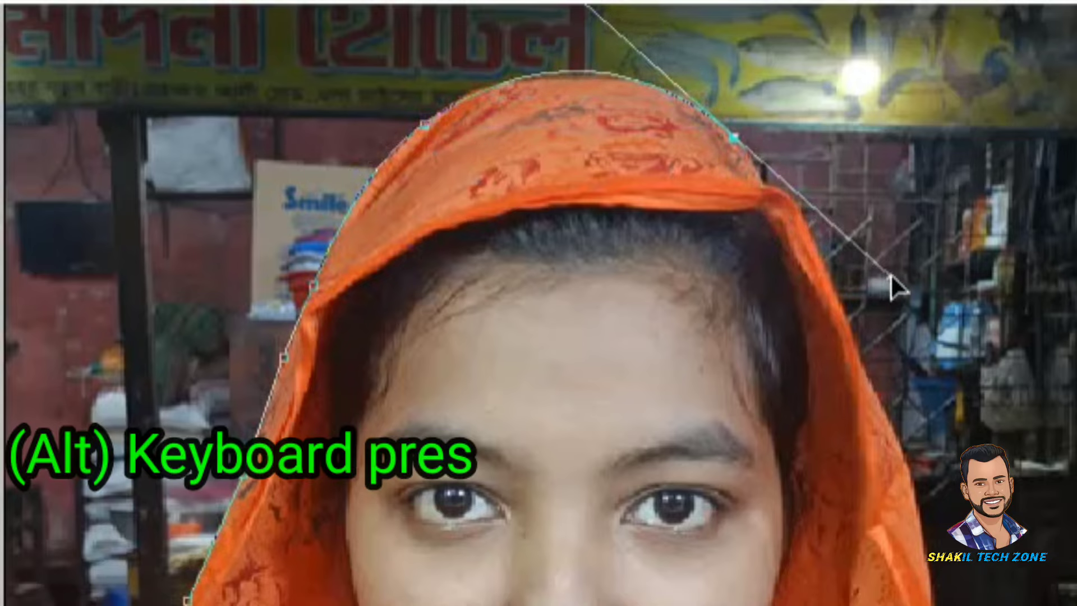
{"action": "left_click", "coordinate": [733, 141], "text": "alt"}
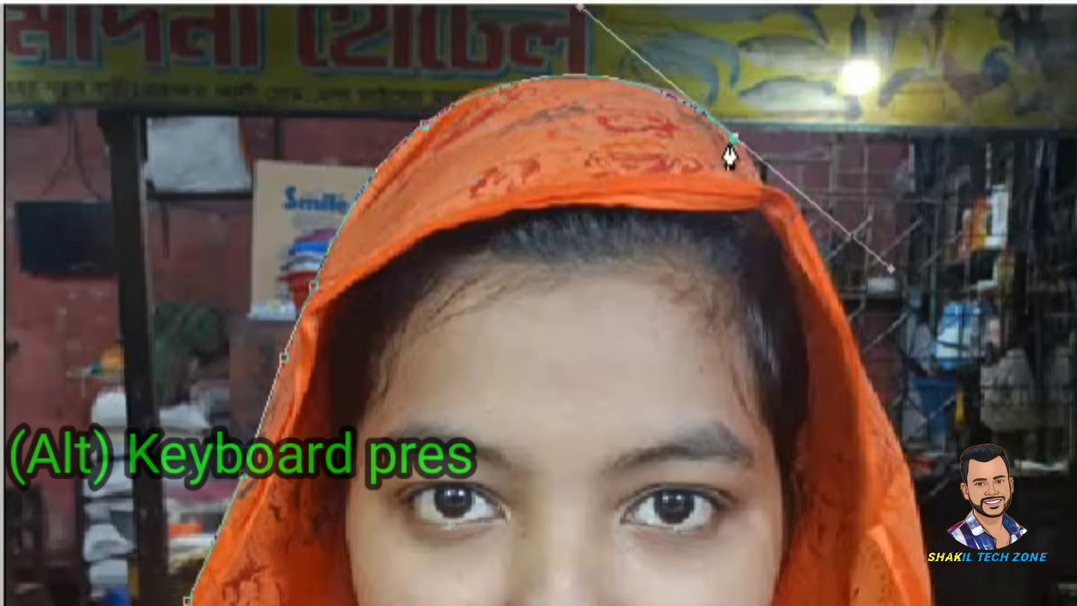
{"action": "left_click", "coordinate": [762, 186]}
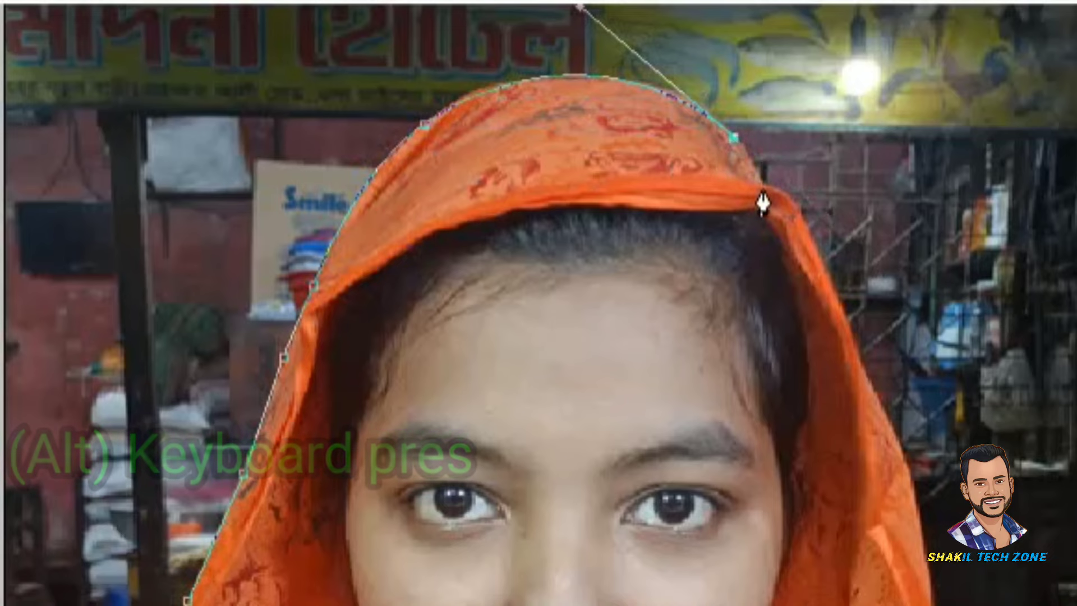
Step: Continue the path with short segments from the temple fold down the upper right edge of the scarf
{"action": "key", "text": "alt"}
{"action": "left_click_drag", "start_coordinate": [822, 255], "coordinate": [861, 318]}
{"action": "key", "text": "ctrl+z"}
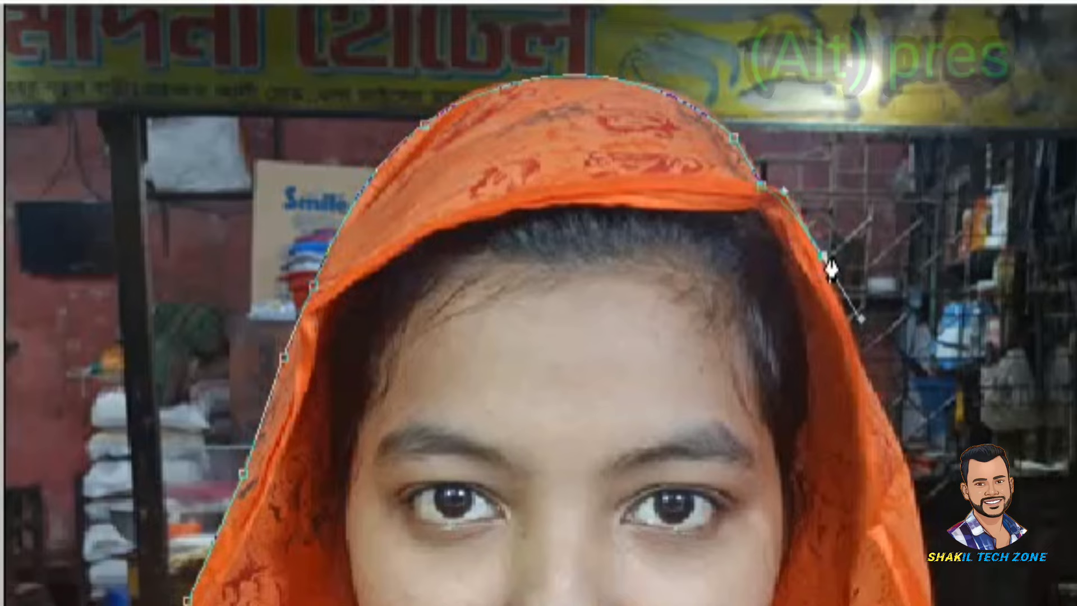
{"action": "left_click", "coordinate": [805, 226]}
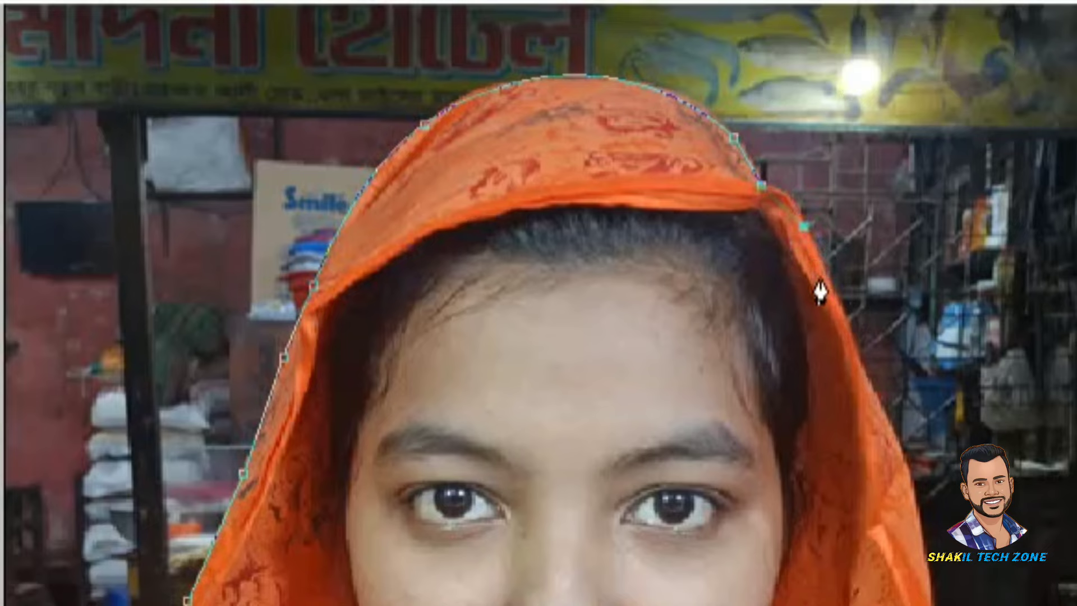
{"action": "left_click", "coordinate": [823, 262]}
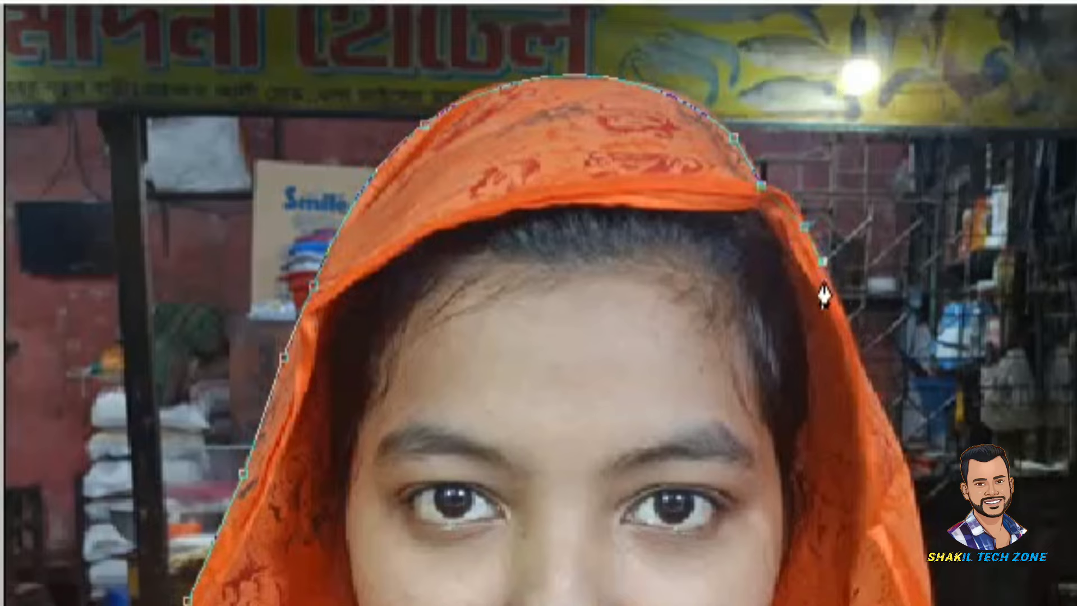
{"action": "left_click", "coordinate": [848, 319]}
{"action": "left_click", "coordinate": [873, 392]}
Step: Trace the scarf's lower right edge with curved segments down to the shoulder, removing the outgoing handles at the anchors
{"action": "left_click_drag", "start_coordinate": [924, 541], "coordinate": [925, 605]}
{"action": "left_click", "coordinate": [924, 542], "text": "alt"}
{"action": "scroll", "coordinate": [640, 449], "scroll_direction": "down", "scroll_amount": 1}
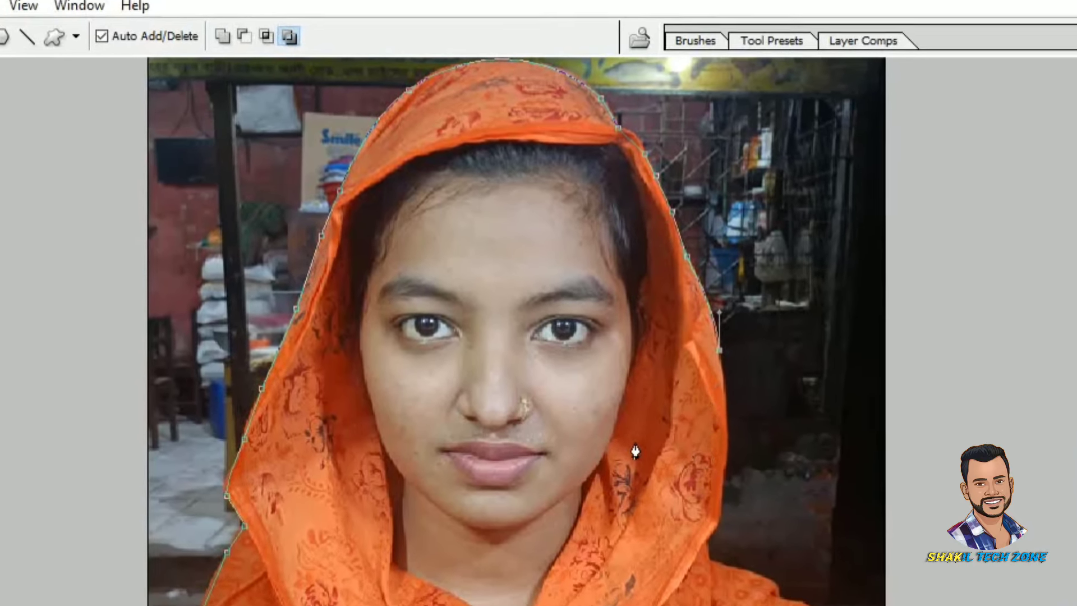
{"action": "left_click_drag", "start_coordinate": [718, 513], "coordinate": [743, 605]}
{"action": "left_click", "coordinate": [757, 556], "text": "alt"}
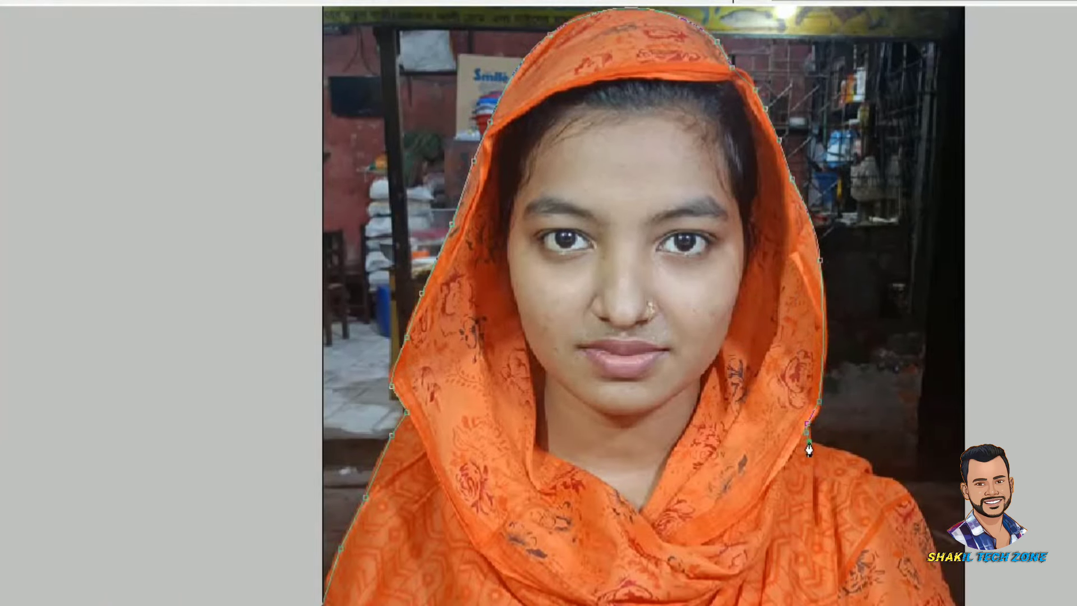
Step: Extend the path with anchor points along the right shoulder and upper arm towards the photo's right edge
{"action": "left_click", "coordinate": [838, 453]}
{"action": "left_click", "coordinate": [858, 466]}
{"action": "left_click", "coordinate": [902, 492]}
{"action": "left_click", "coordinate": [927, 531]}
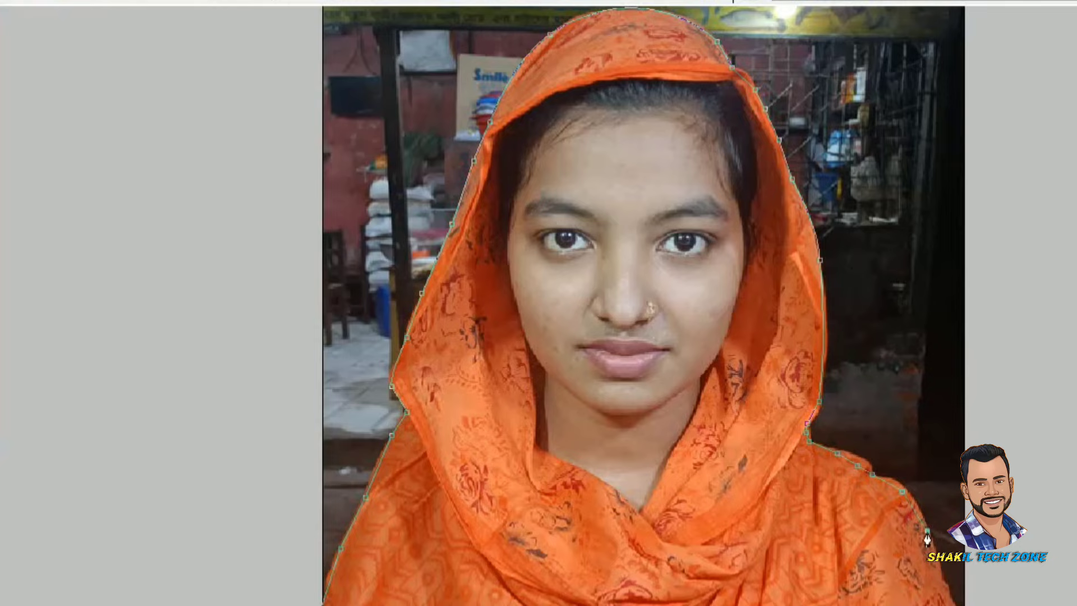
{"action": "left_click", "coordinate": [945, 586]}
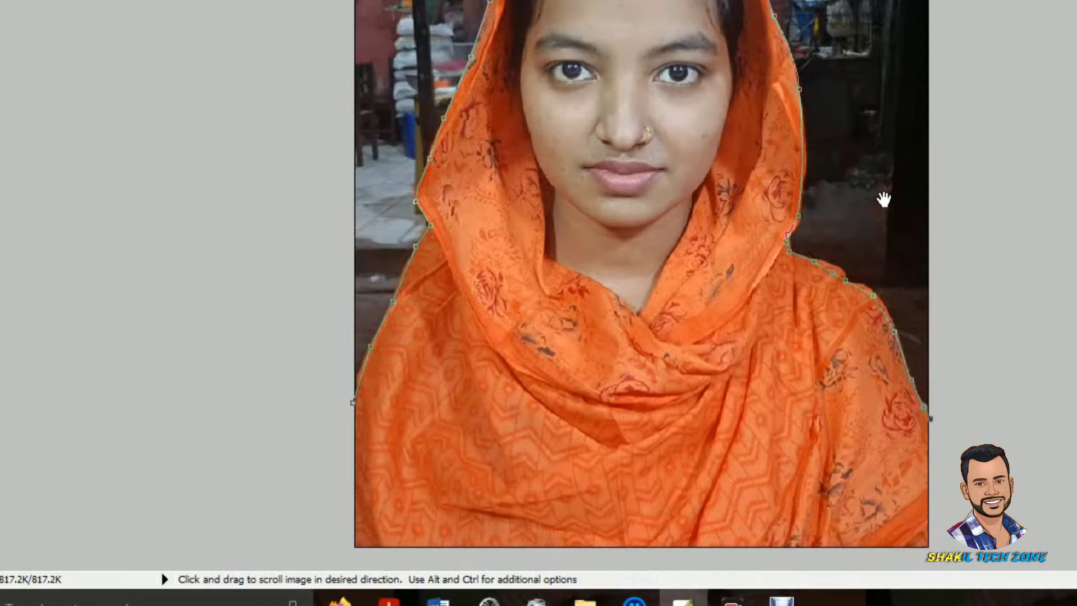
Step: Run the path around the photo's two bottom corners and close it at the starting anchor beside the arm
{"action": "left_click", "coordinate": [931, 563]}
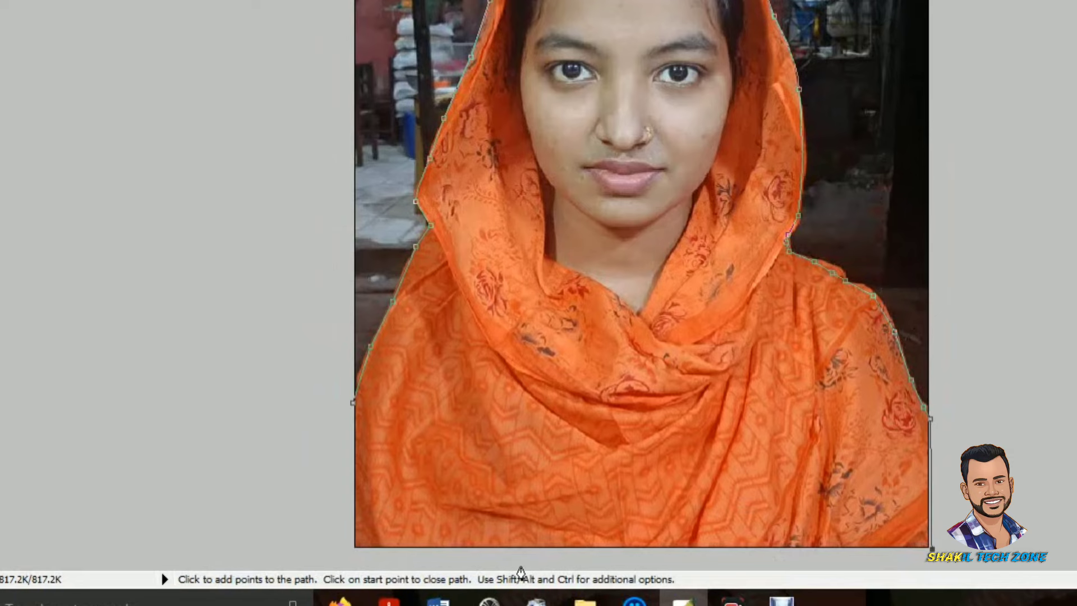
{"action": "left_click", "coordinate": [348, 551]}
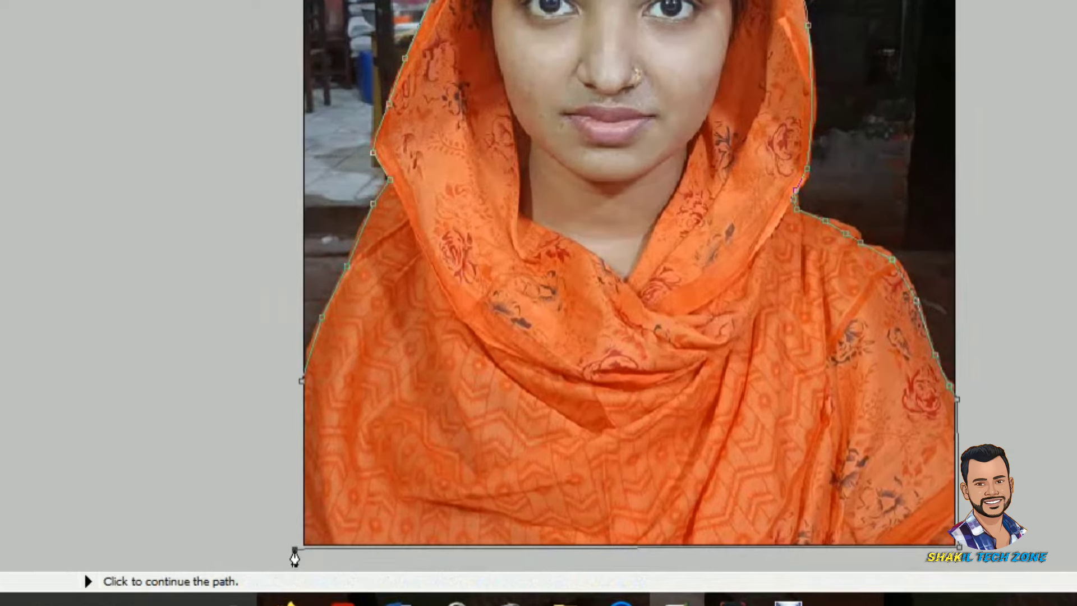
{"action": "left_click", "coordinate": [298, 393]}
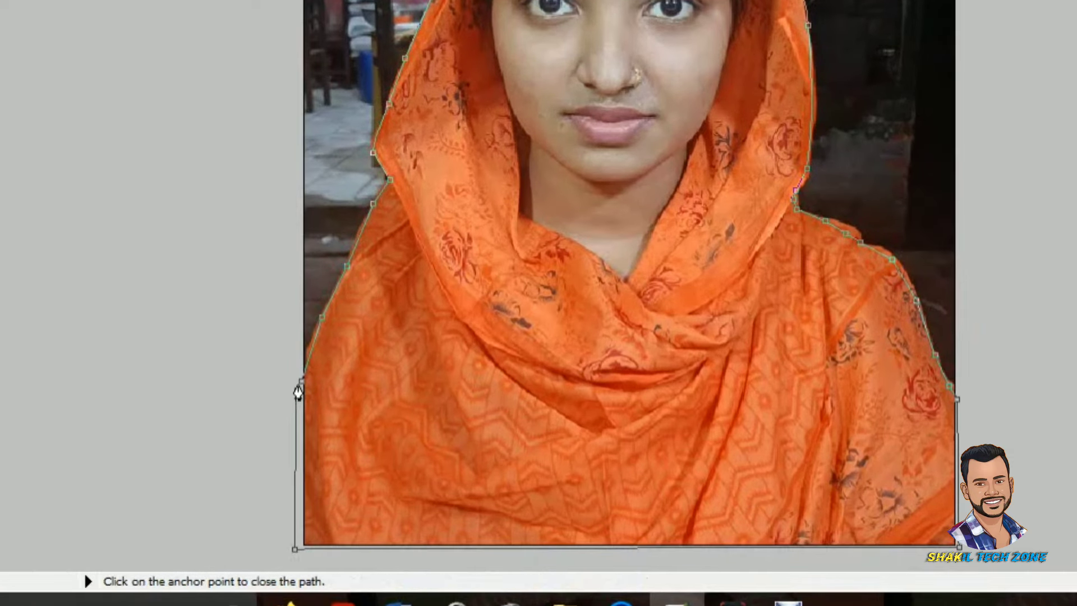
{"action": "left_click", "coordinate": [300, 388]}
Step: Convert the closed path around the woman into a selection and invert it to cover the backdrop
{"action": "key", "text": "ctrl+Return"}
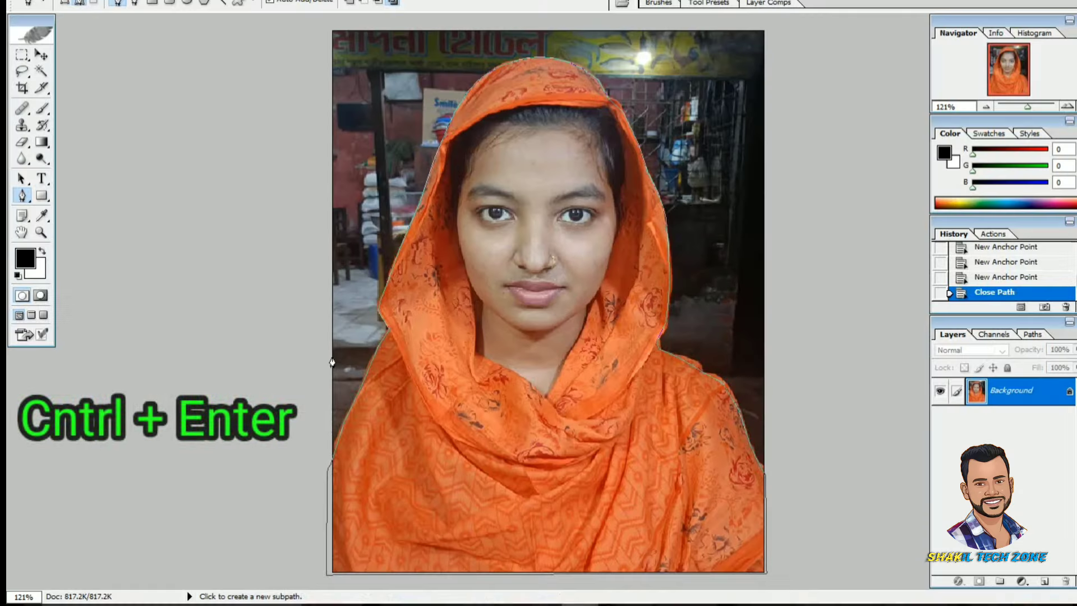
{"action": "key", "text": "ctrl+Return"}
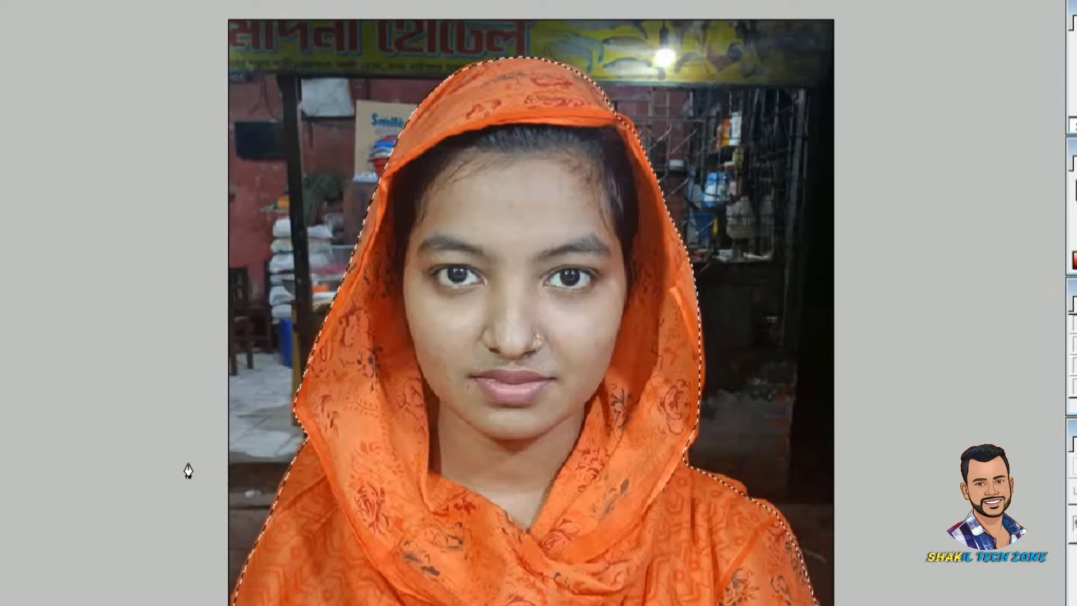
{"action": "key", "text": "ctrl+shift+i"}
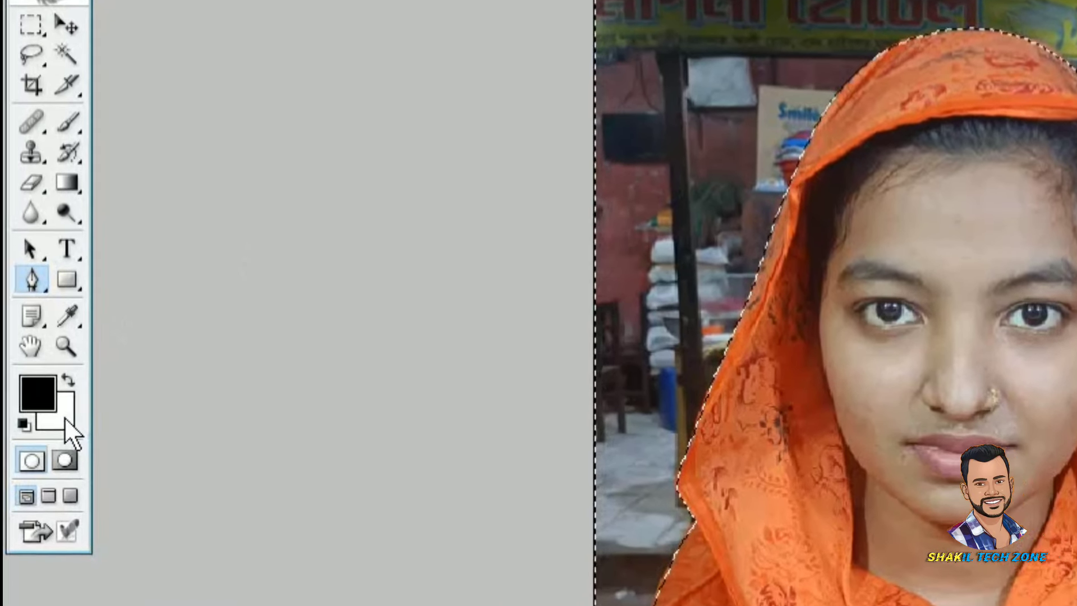
Step: Set the background color to the bright blue 0786FC
{"action": "left_click", "coordinate": [64, 418]}
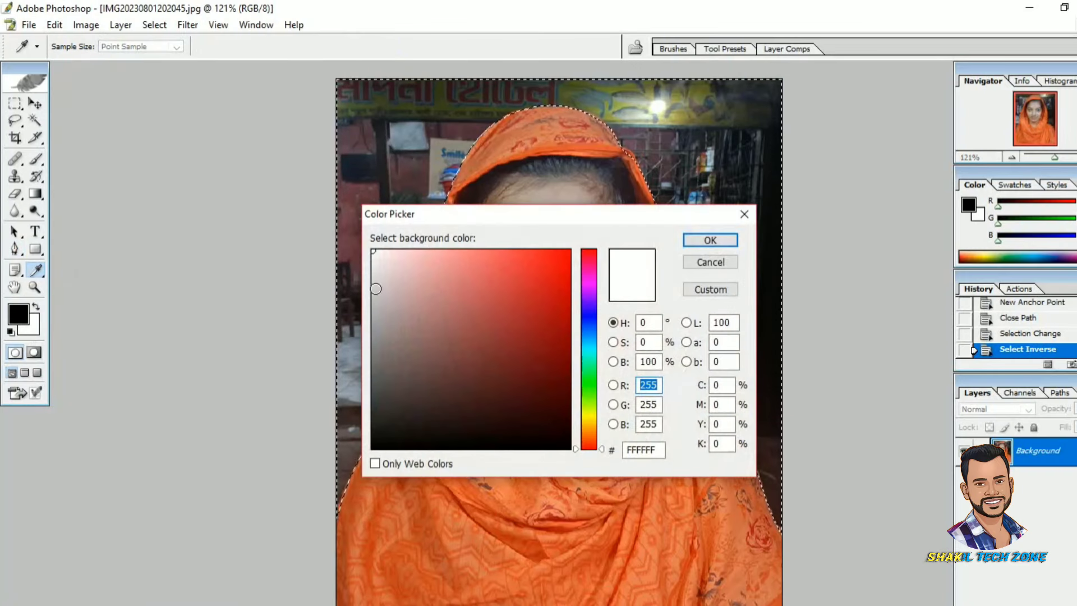
{"action": "left_click", "coordinate": [590, 327]}
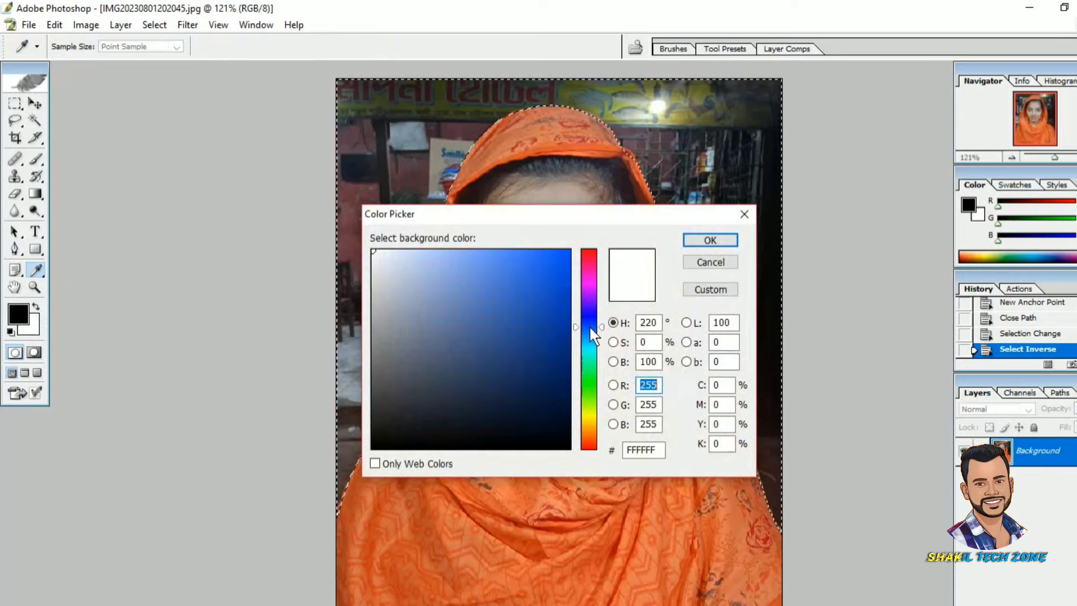
{"action": "left_click", "coordinate": [545, 258]}
{"action": "left_click_drag", "start_coordinate": [590, 336], "coordinate": [591, 334]}
{"action": "left_click", "coordinate": [590, 333]}
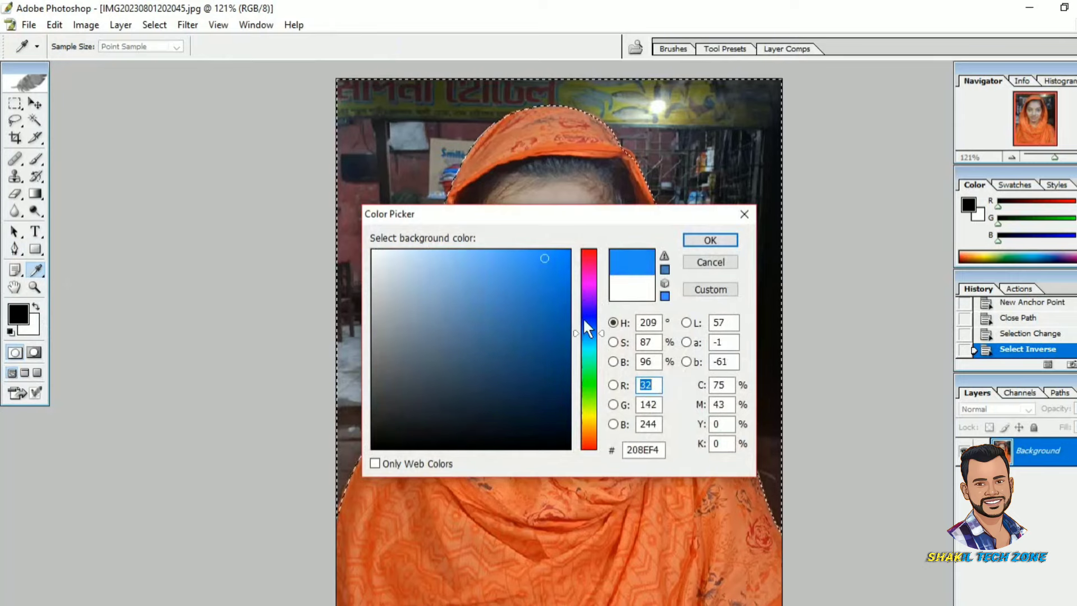
{"action": "left_click", "coordinate": [565, 252]}
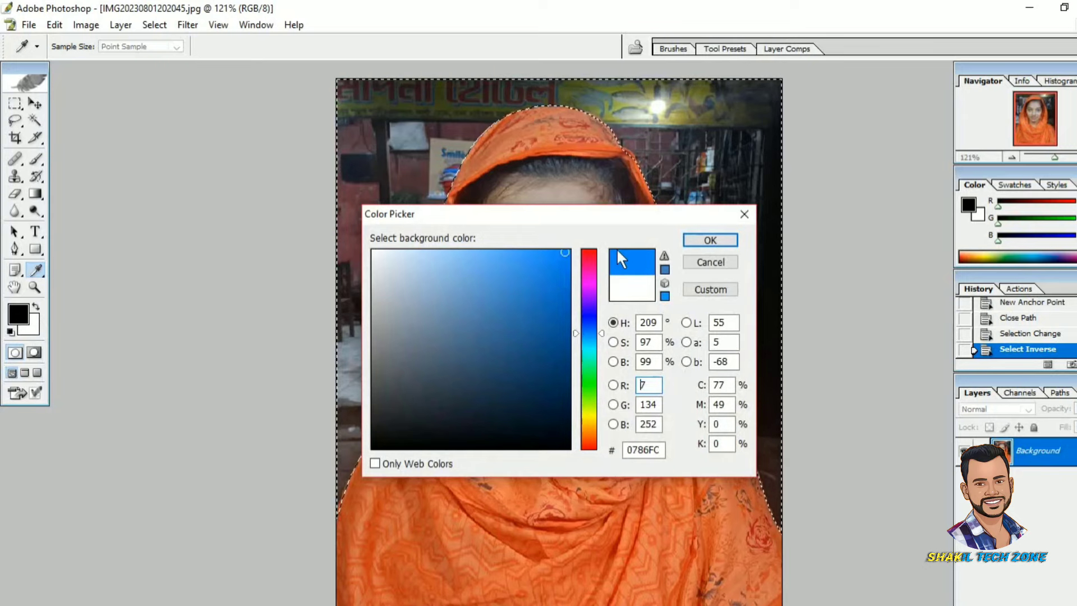
{"action": "left_click", "coordinate": [709, 241]}
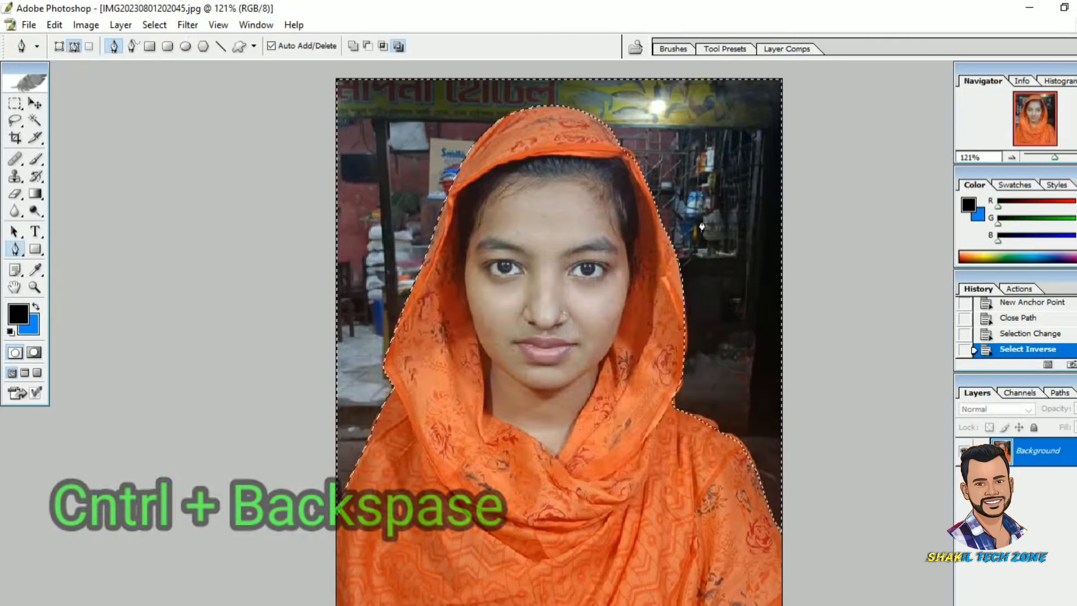
Step: Fill the selected backdrop with the blue background color and deselect it
{"action": "key", "text": "ctrl+BackSpace"}
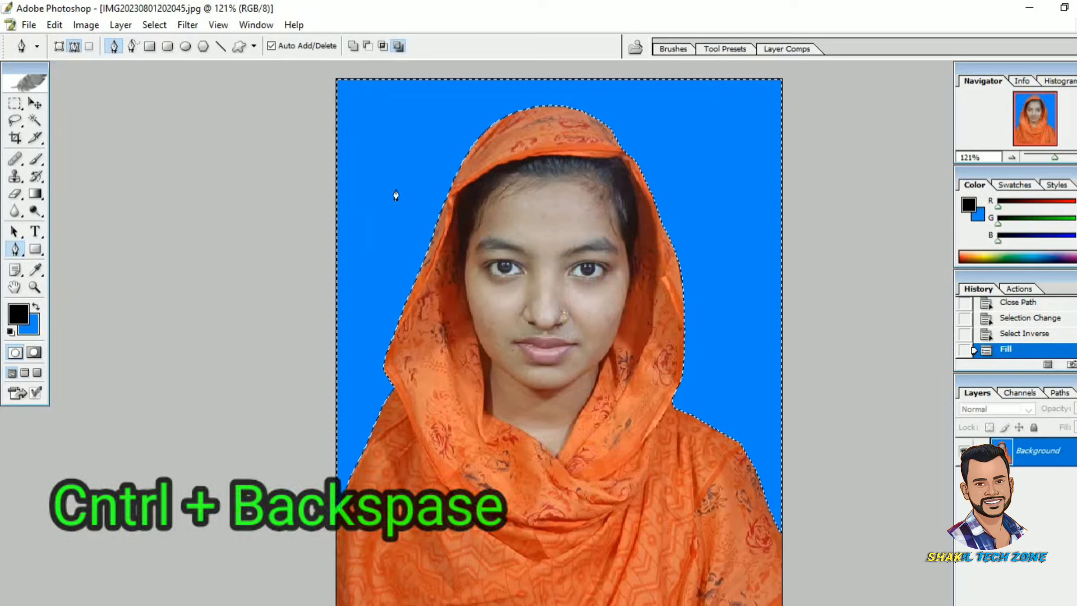
{"action": "left_click", "coordinate": [34, 103]}
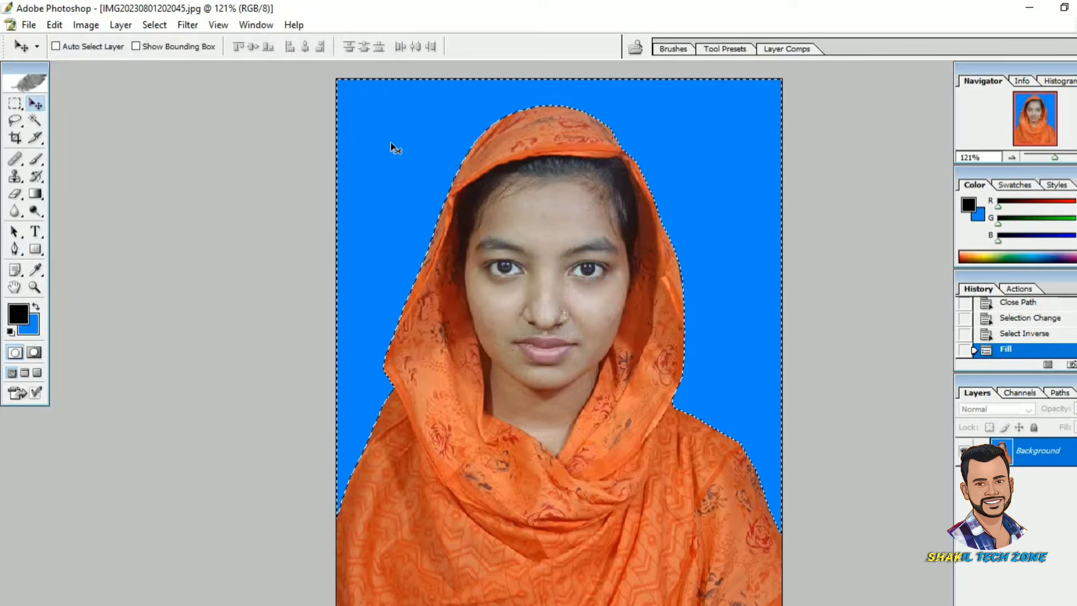
{"action": "key", "text": "ctrl+d"}
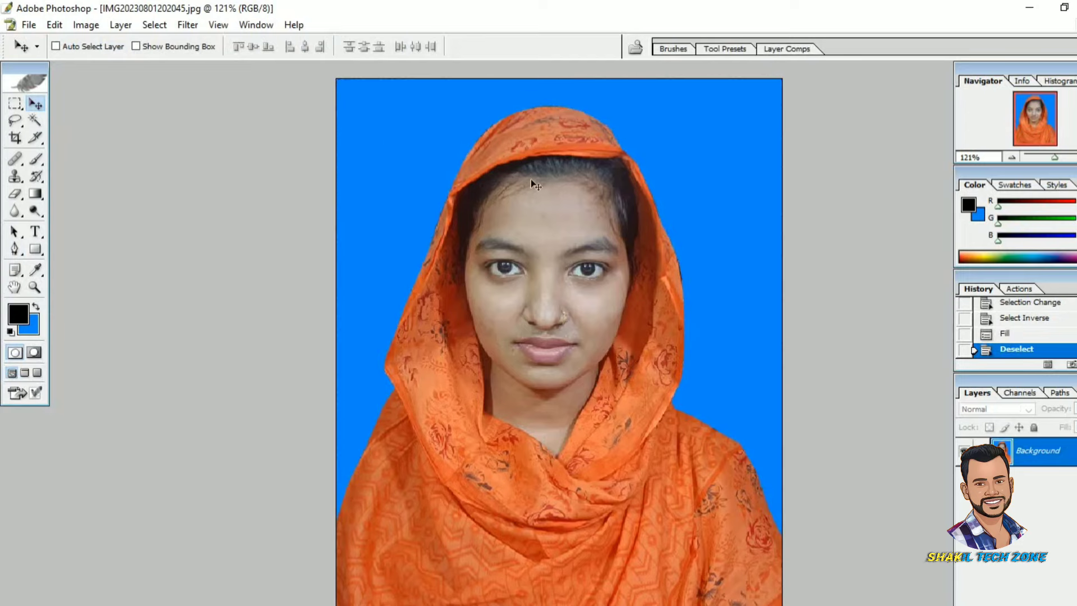
Step: Select the blue backdrop with the Magic Wand and invert the selection so that it covers the woman
{"action": "scroll", "coordinate": [608, 174], "scroll_direction": "up", "scroll_amount": 5}
{"action": "scroll", "coordinate": [609, 189], "scroll_direction": "down", "scroll_amount": 6}
{"action": "scroll", "coordinate": [614, 197], "scroll_direction": "down", "scroll_amount": 2}
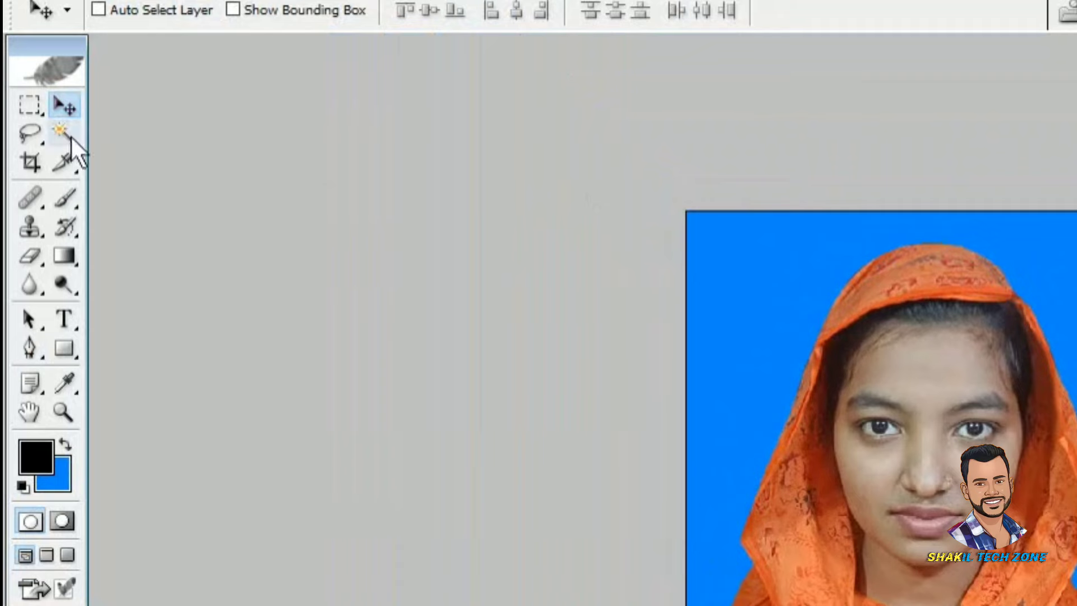
{"action": "left_click", "coordinate": [34, 120]}
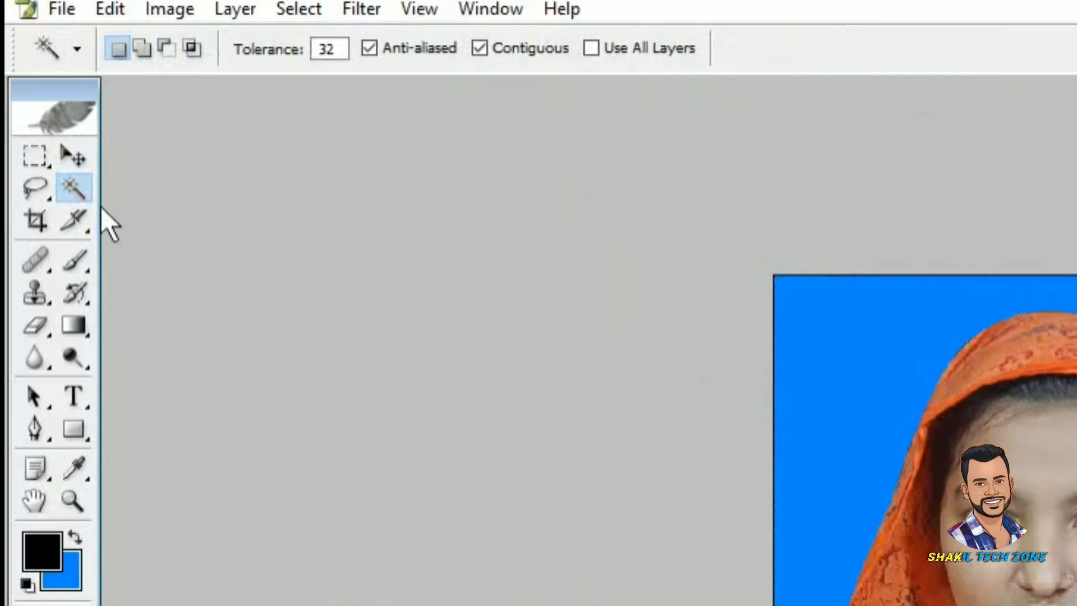
{"action": "left_click", "coordinate": [64, 105]}
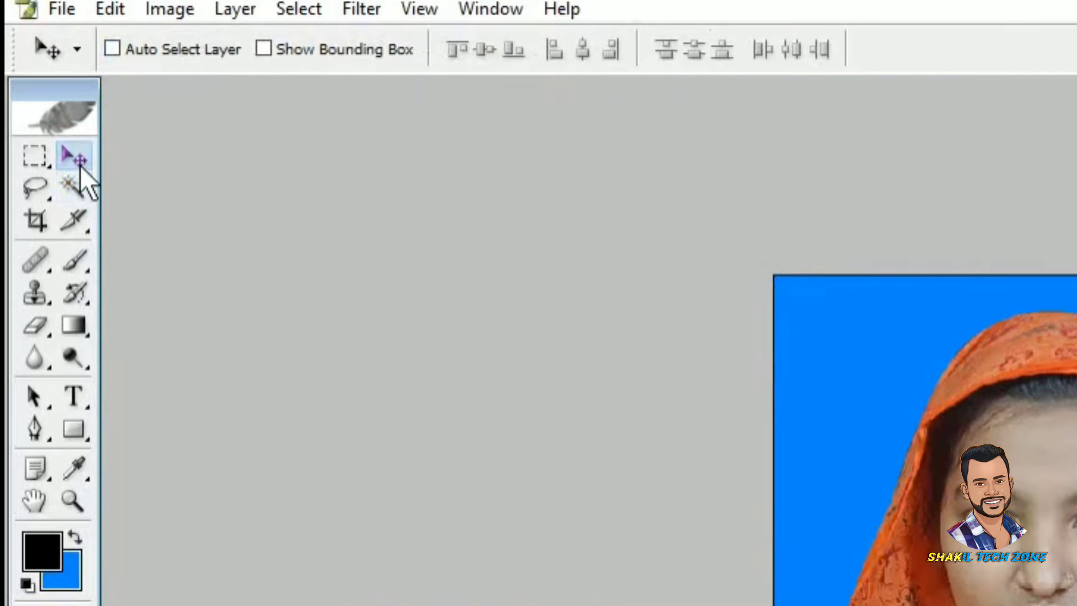
{"action": "left_click", "coordinate": [64, 133]}
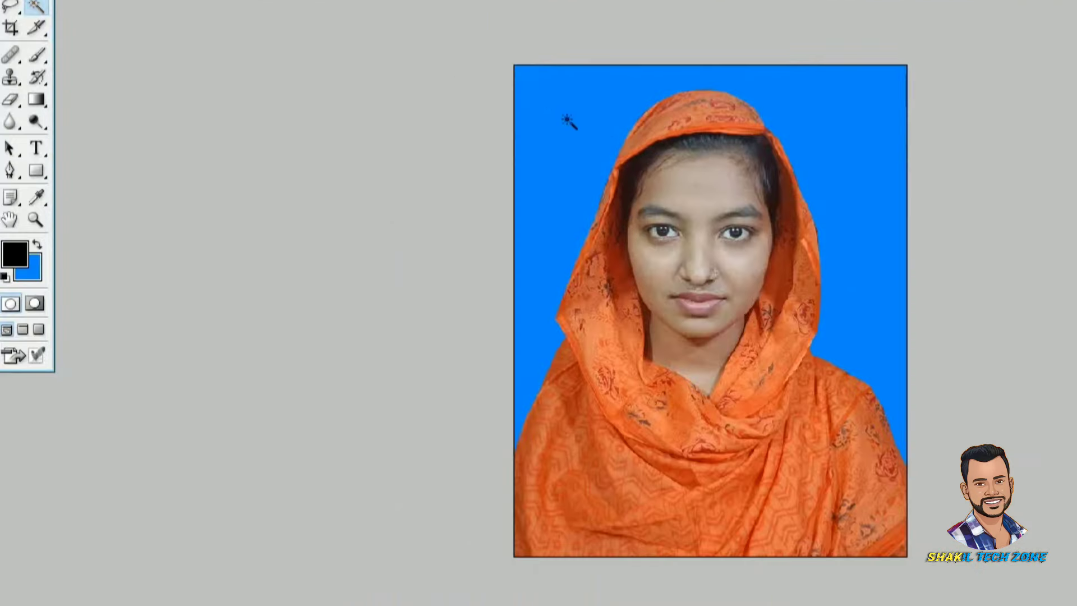
{"action": "left_click", "coordinate": [568, 121]}
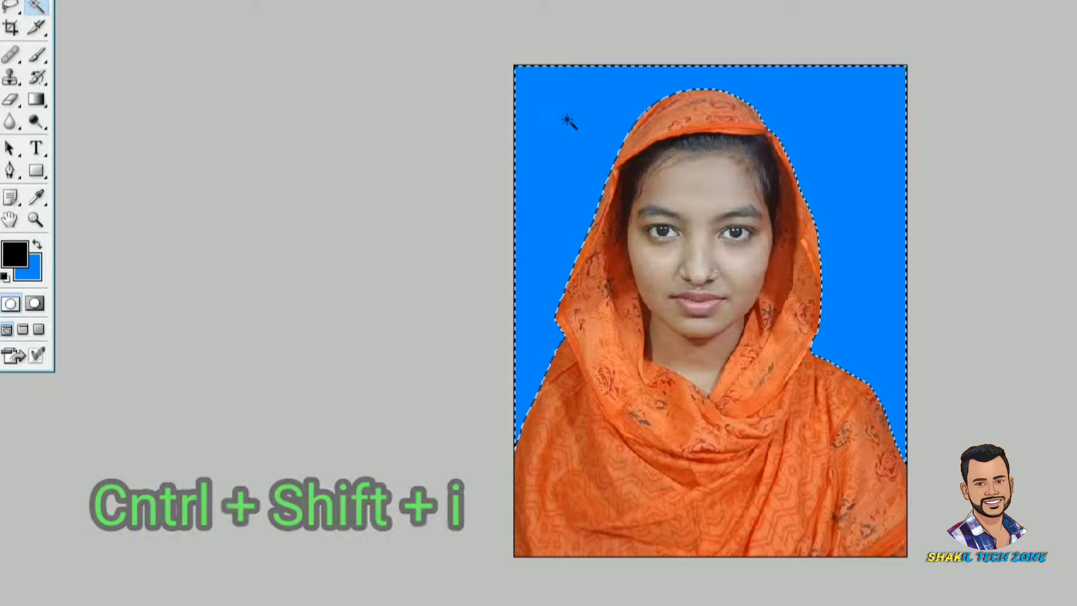
{"action": "key", "text": "ctrl+shift+i"}
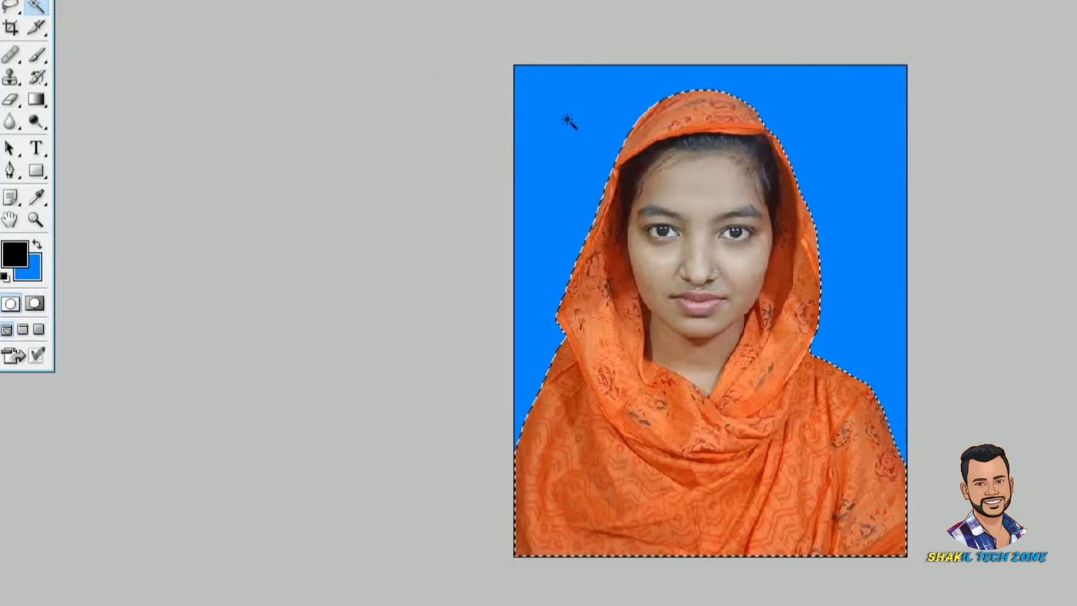
Step: Brighten the selected woman with Curves, raising the RGB curve's midpoint to input 122, output 154, and deselect her
{"action": "key", "text": "ctrl+m"}
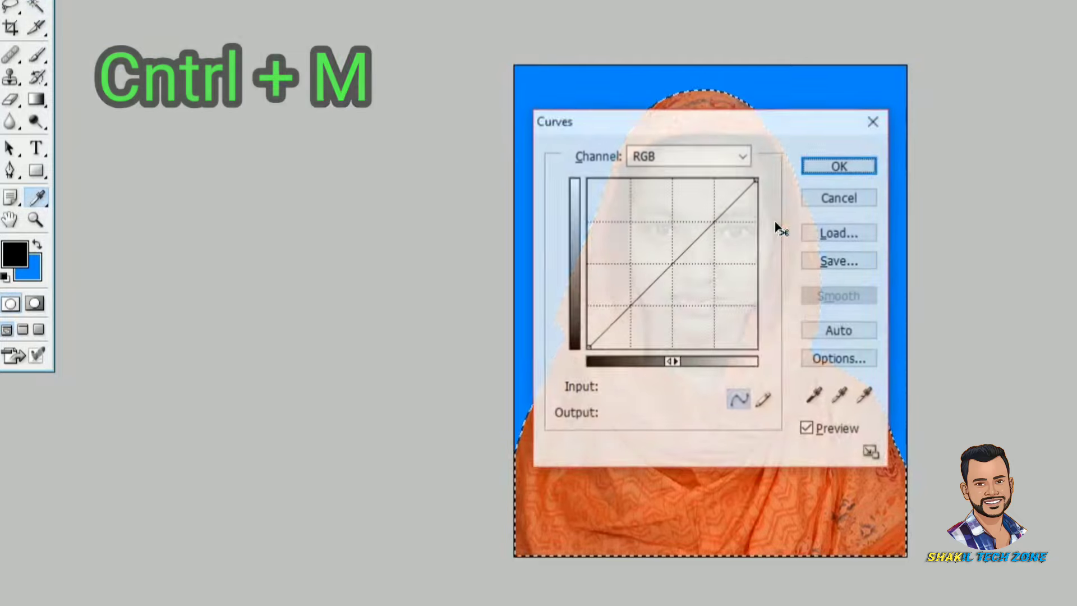
{"action": "left_click_drag", "start_coordinate": [756, 122], "coordinate": [368, 160]}
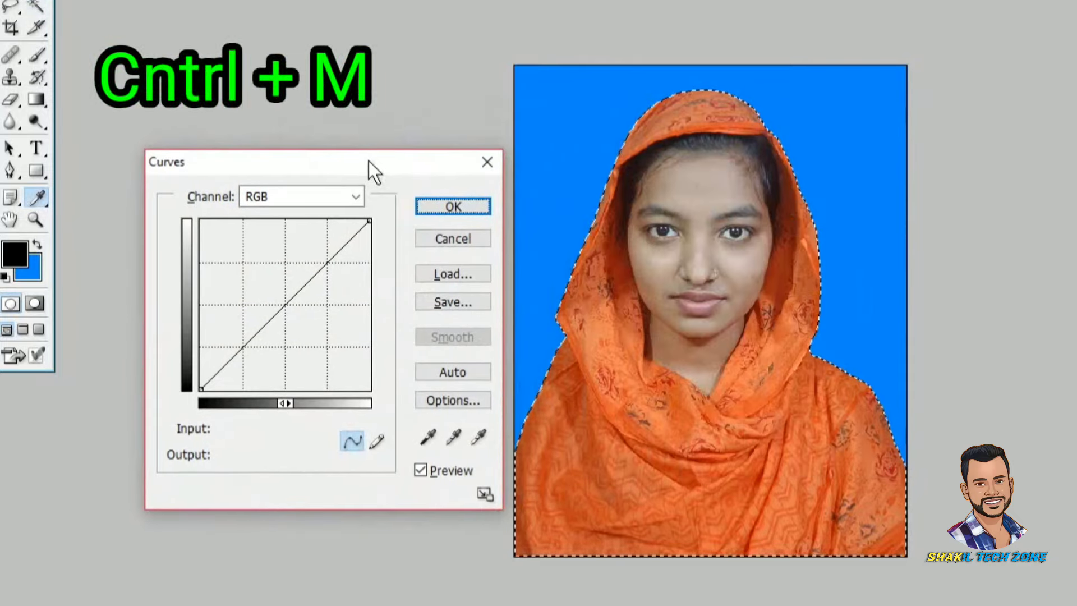
{"action": "left_click", "coordinate": [284, 295]}
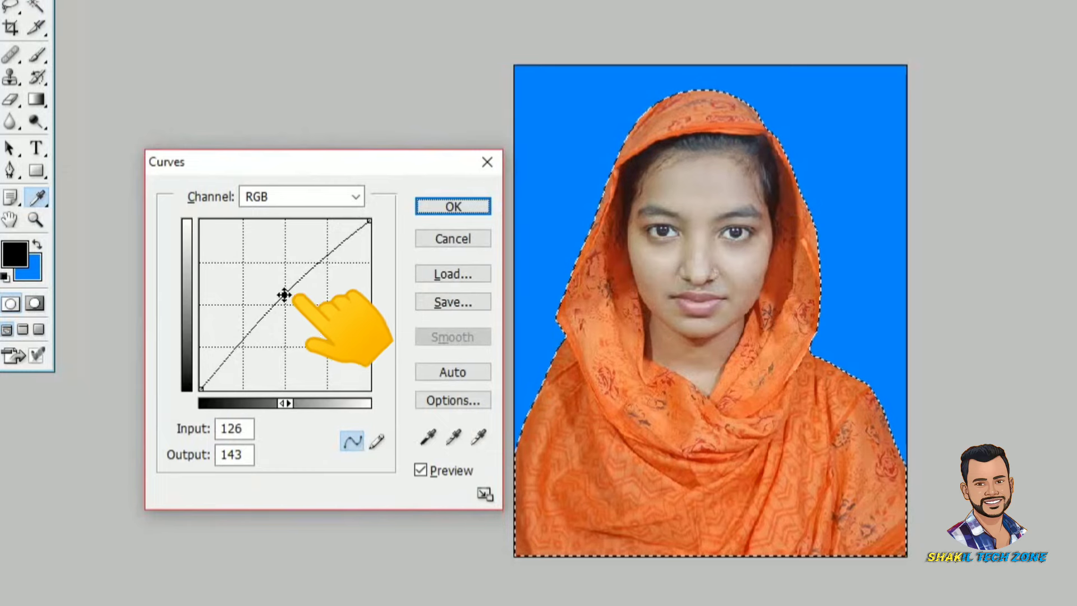
{"action": "left_click_drag", "start_coordinate": [285, 295], "coordinate": [283, 288]}
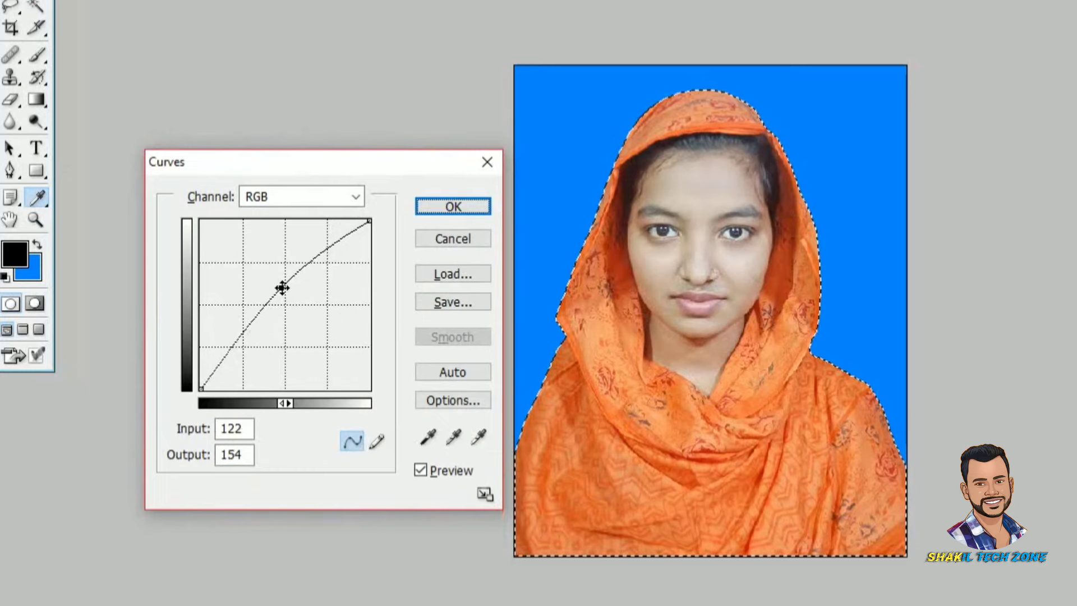
{"action": "left_click", "coordinate": [455, 206]}
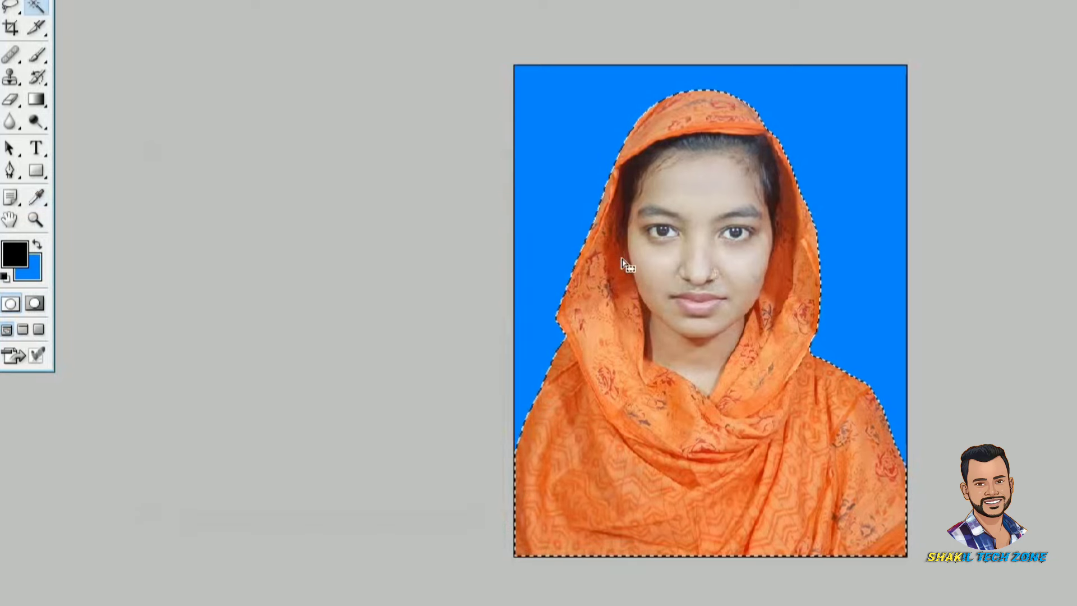
{"action": "scroll", "coordinate": [686, 277], "scroll_direction": "up", "scroll_amount": 6}
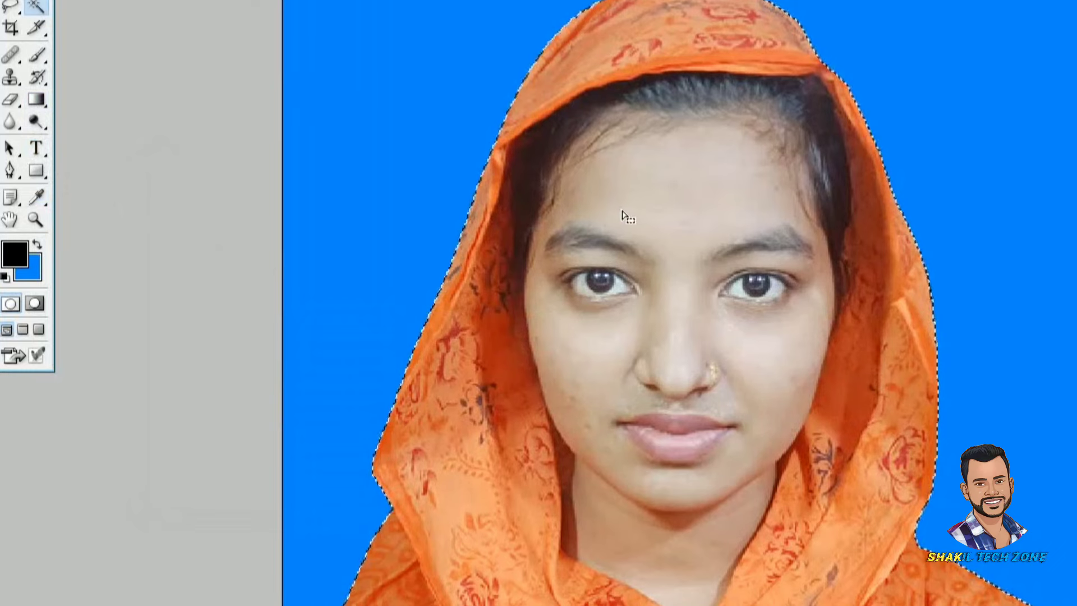
{"action": "key", "text": "ctrl+d"}
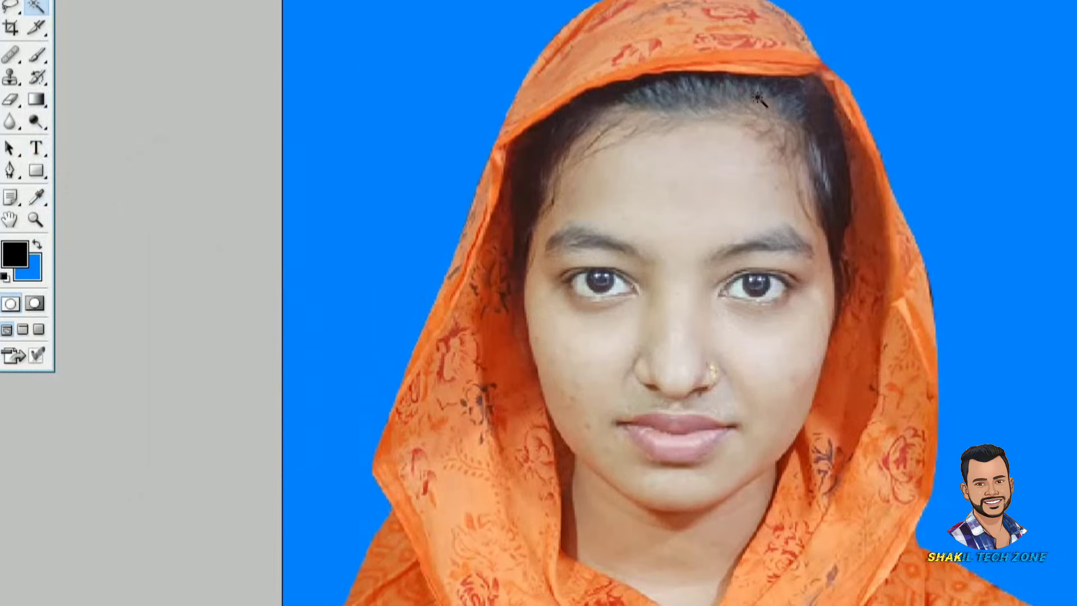
Step: Choose the Burn Tool and reduce its brush to fit within the woman's eye
{"action": "scroll", "coordinate": [97, 109], "scroll_direction": "down", "scroll_amount": 1}
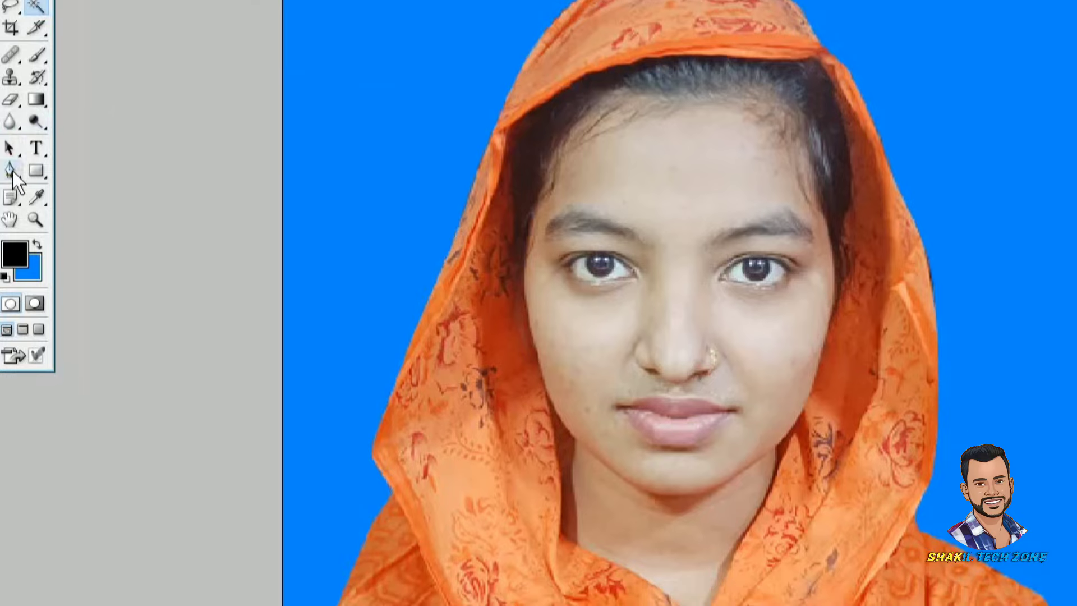
{"action": "scroll", "coordinate": [13, 171], "scroll_direction": "down", "scroll_amount": 2}
{"action": "scroll", "coordinate": [13, 170], "scroll_direction": "up", "scroll_amount": 1}
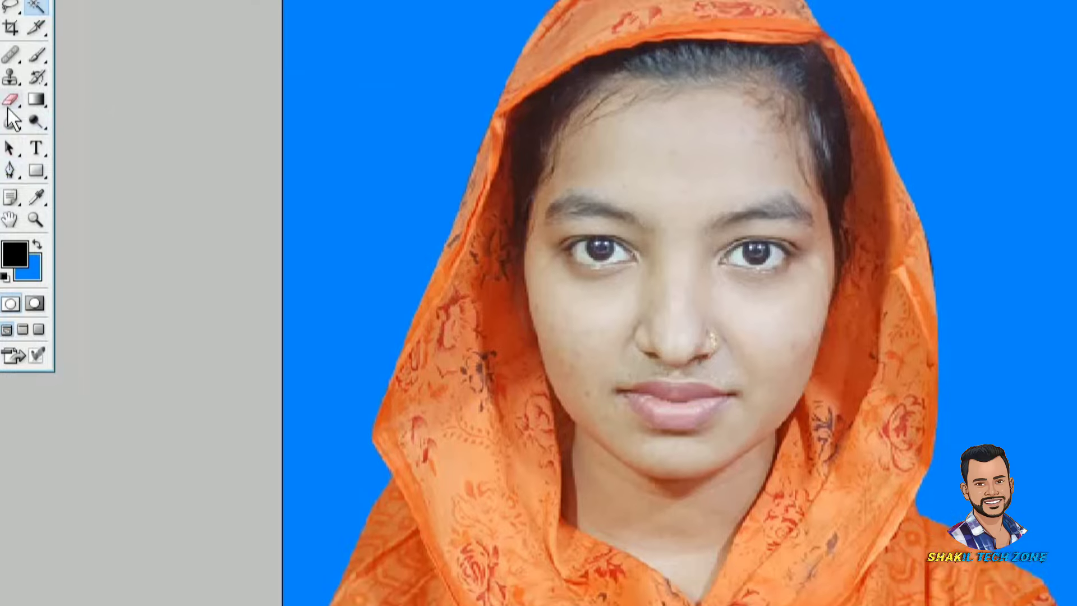
{"action": "left_click", "coordinate": [42, 125]}
{"action": "left_click", "coordinate": [100, 139]}
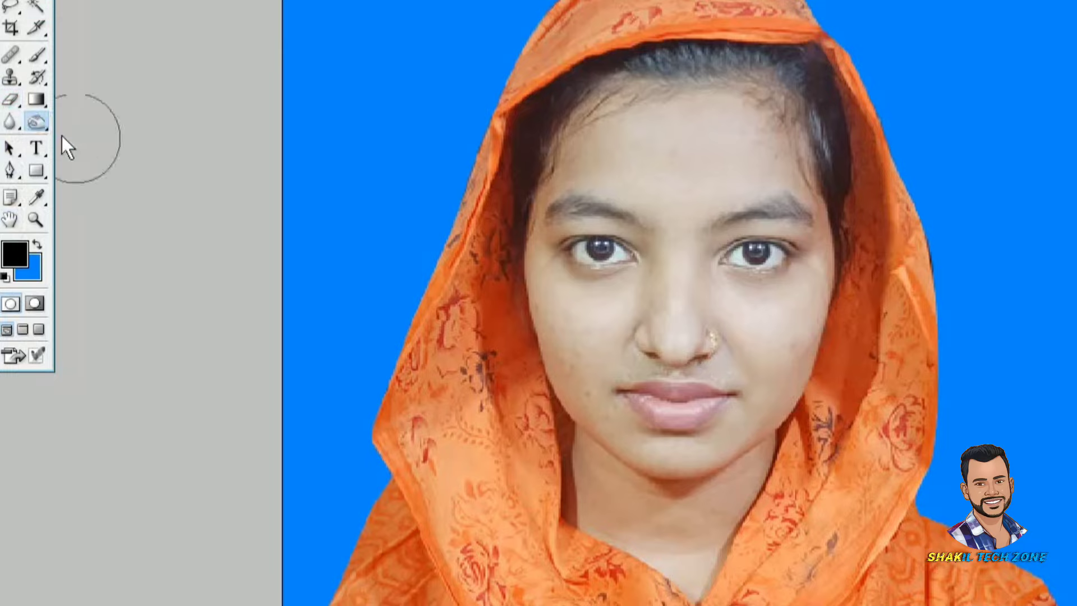
{"action": "left_click", "coordinate": [35, 120]}
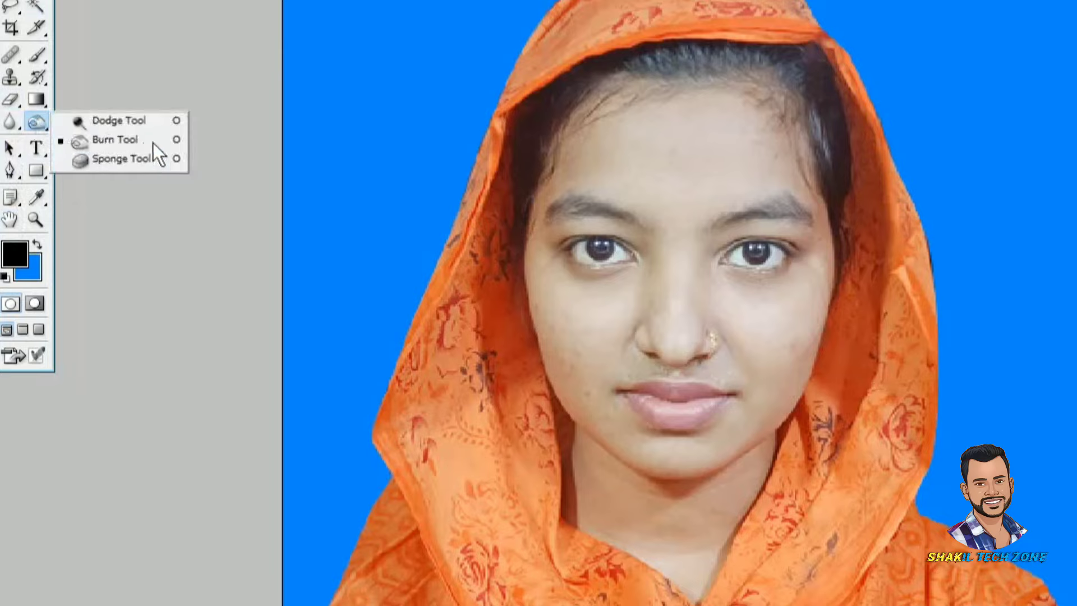
{"action": "left_click", "coordinate": [174, 140]}
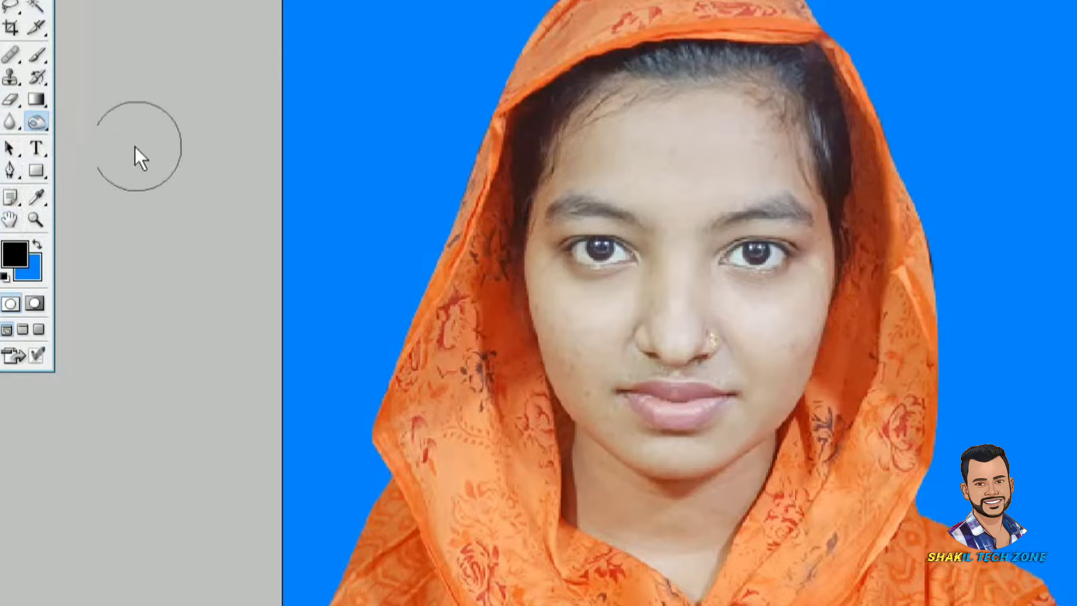
{"action": "key", "text": "["}
{"action": "key", "text": "]"}
{"action": "key", "text": "]"}
{"action": "key", "text": "["}
{"action": "key", "text": "["}
{"action": "key", "text": "["}
{"action": "key", "text": "["}
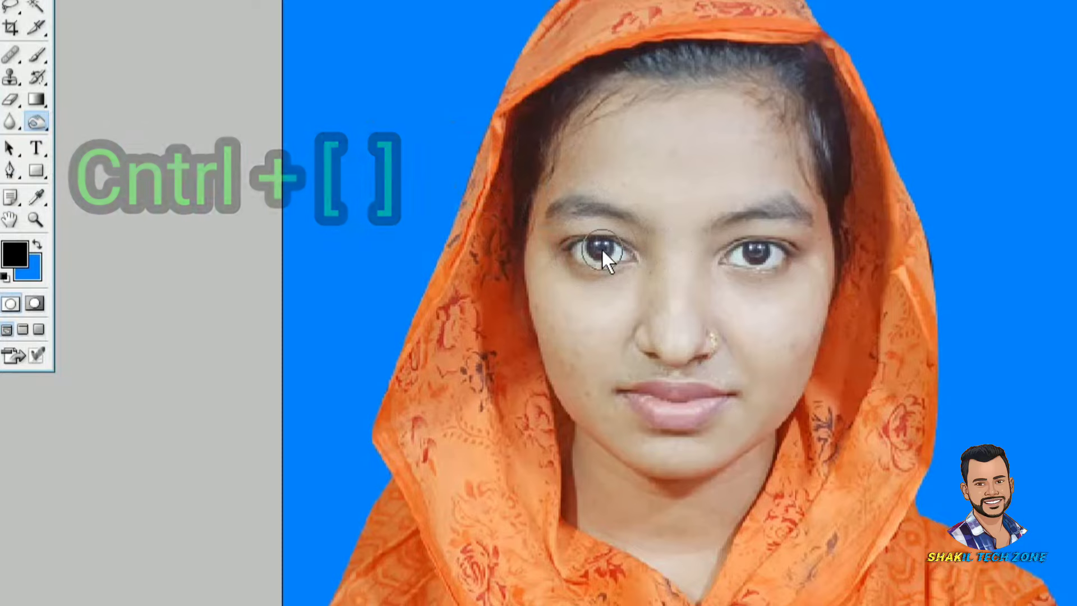
Step: Darken both of the woman's eyebrows with Burn Tool strokes along the hairs
{"action": "key", "text": "ctrl+plus"}
{"action": "key", "text": "ctrl+plus"}
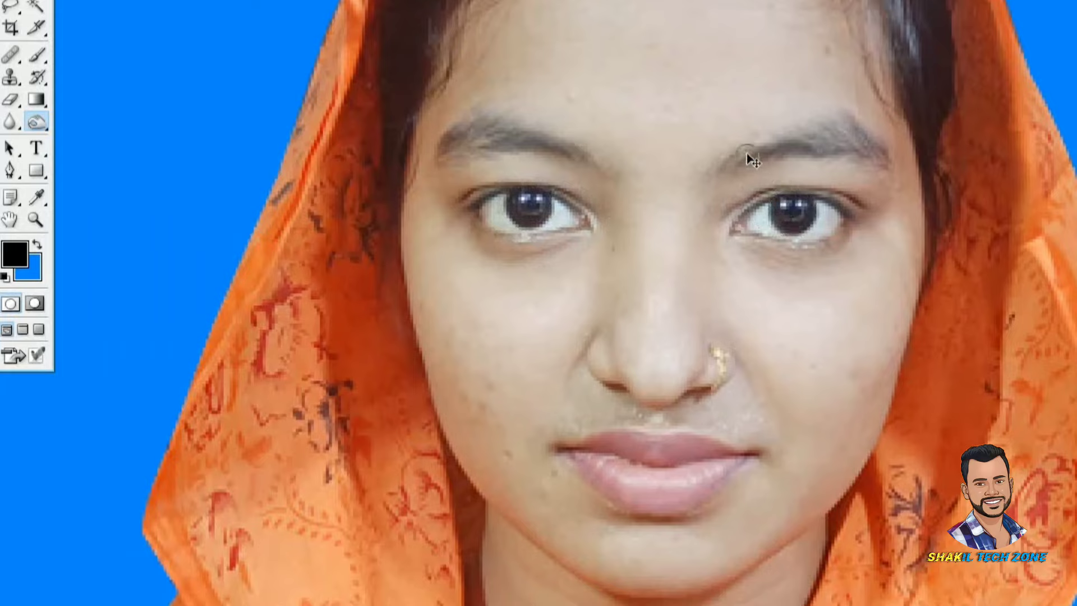
{"action": "mouse_move", "coordinate": [747, 154]}
{"action": "left_mouse_down"}
{"action": "mouse_move", "coordinate": [867, 149]}
{"action": "mouse_move", "coordinate": [845, 126]}
{"action": "mouse_move", "coordinate": [859, 132]}
{"action": "mouse_move", "coordinate": [786, 133]}
{"action": "left_mouse_up"}
{"action": "mouse_move", "coordinate": [448, 147]}
{"action": "left_mouse_down"}
{"action": "mouse_move", "coordinate": [481, 126]}
{"action": "mouse_move", "coordinate": [572, 153]}
{"action": "left_mouse_up"}
{"action": "scroll", "coordinate": [649, 221], "scroll_direction": "up", "scroll_amount": 5}
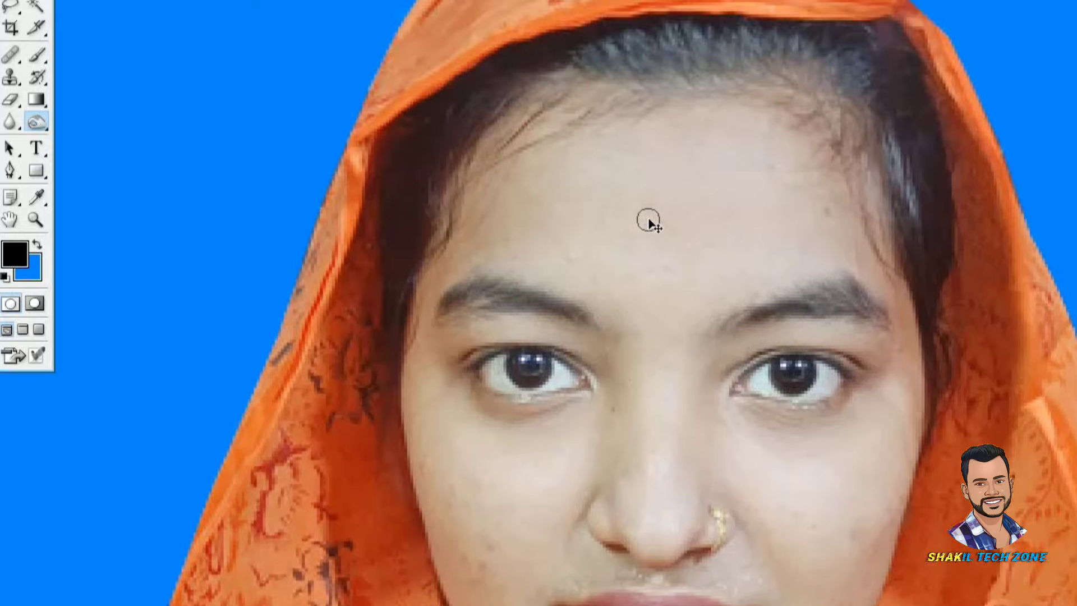
Step: Enlarge the Burn Tool brush and darken the woman's hair along the hairline on both sides of her forehead
{"action": "key", "text": "bracketright"}
{"action": "key", "text": "bracketright"}
{"action": "key", "text": "bracketright"}
{"action": "key", "text": "bracketright"}
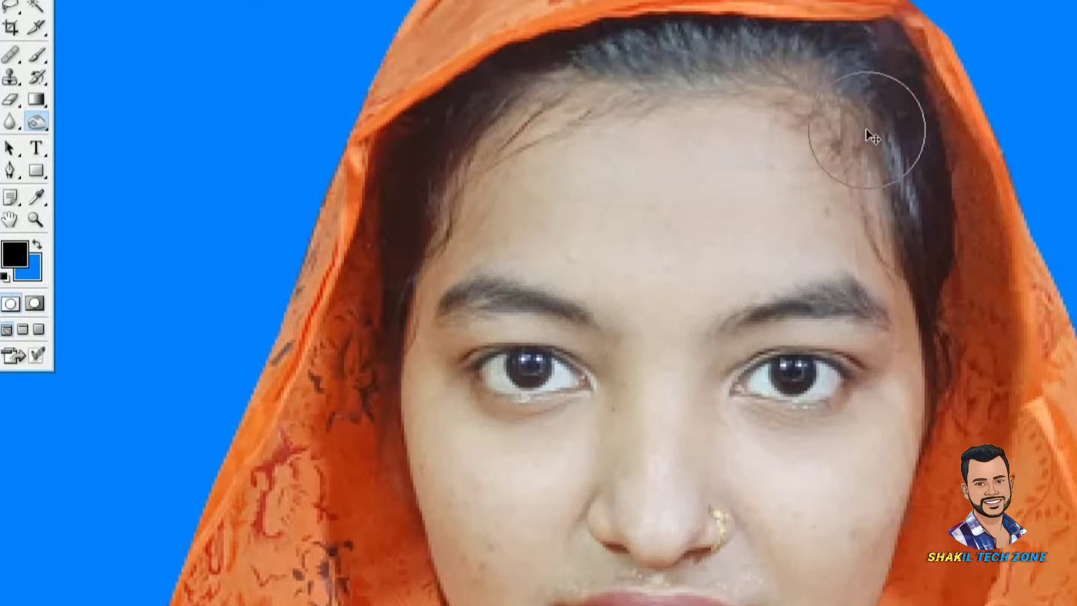
{"action": "mouse_move", "coordinate": [881, 135]}
{"action": "left_mouse_down"}
{"action": "mouse_move", "coordinate": [907, 173]}
{"action": "mouse_move", "coordinate": [870, 84]}
{"action": "mouse_move", "coordinate": [584, 49]}
{"action": "mouse_move", "coordinate": [918, 44]}
{"action": "mouse_move", "coordinate": [877, 44]}
{"action": "mouse_move", "coordinate": [933, 241]}
{"action": "mouse_move", "coordinate": [858, 49]}
{"action": "mouse_move", "coordinate": [520, 60]}
{"action": "mouse_move", "coordinate": [416, 180]}
{"action": "left_mouse_up"}
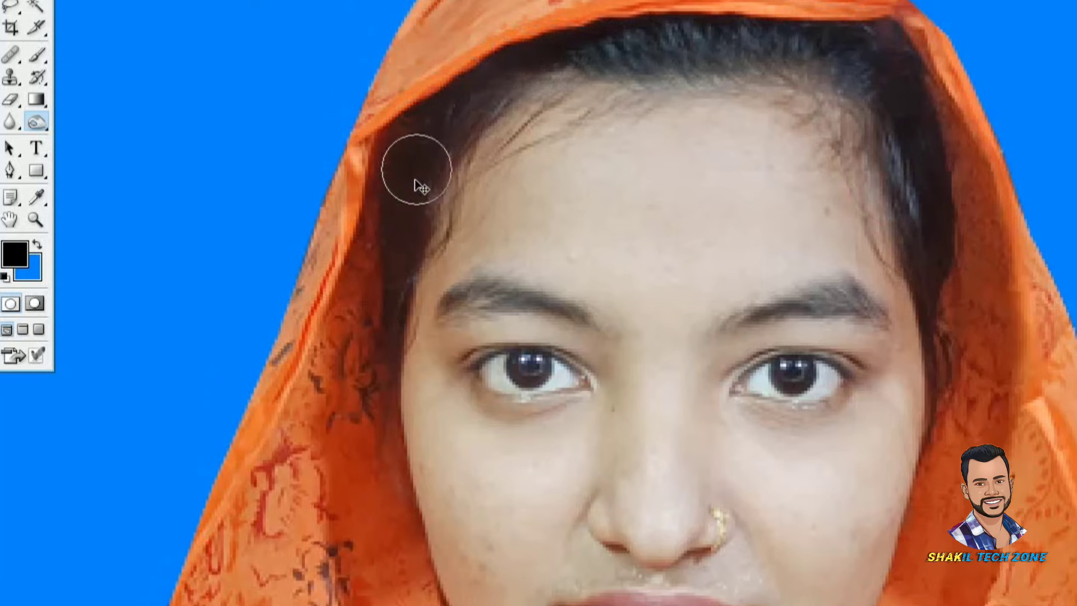
Step: Heal the blemishes on the woman's cheeks with the Healing Brush Tool, sampling clear cheek skin as the source
{"action": "scroll", "coordinate": [522, 200], "scroll_direction": "down", "scroll_amount": 5}
{"action": "scroll", "coordinate": [750, 295], "scroll_direction": "down", "scroll_amount": 5}
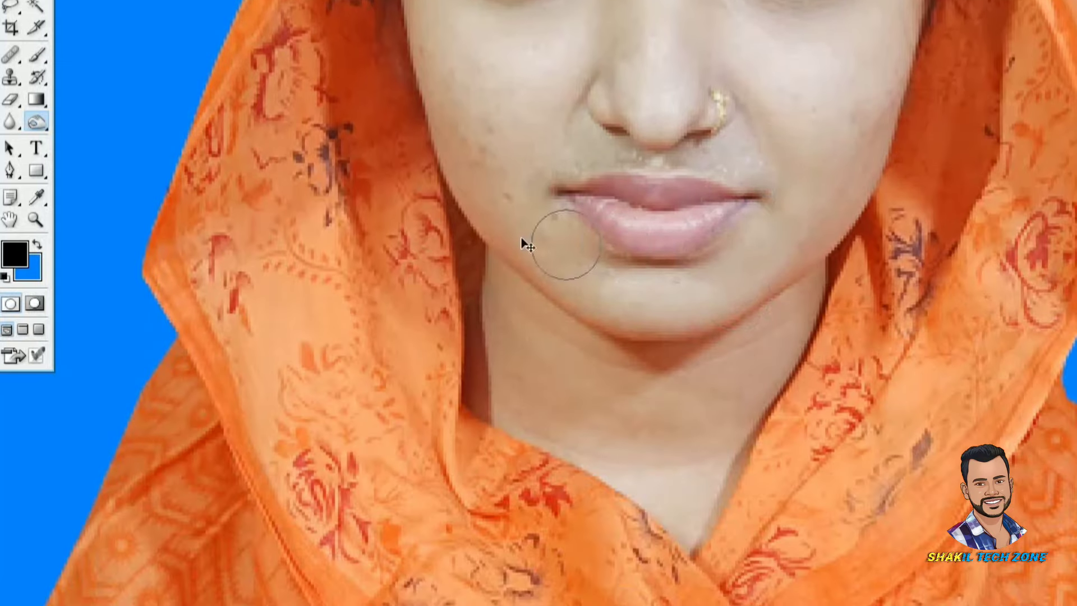
{"action": "scroll", "coordinate": [473, 221], "scroll_direction": "up", "scroll_amount": 3}
{"action": "scroll", "coordinate": [487, 240], "scroll_direction": "up", "scroll_amount": 4}
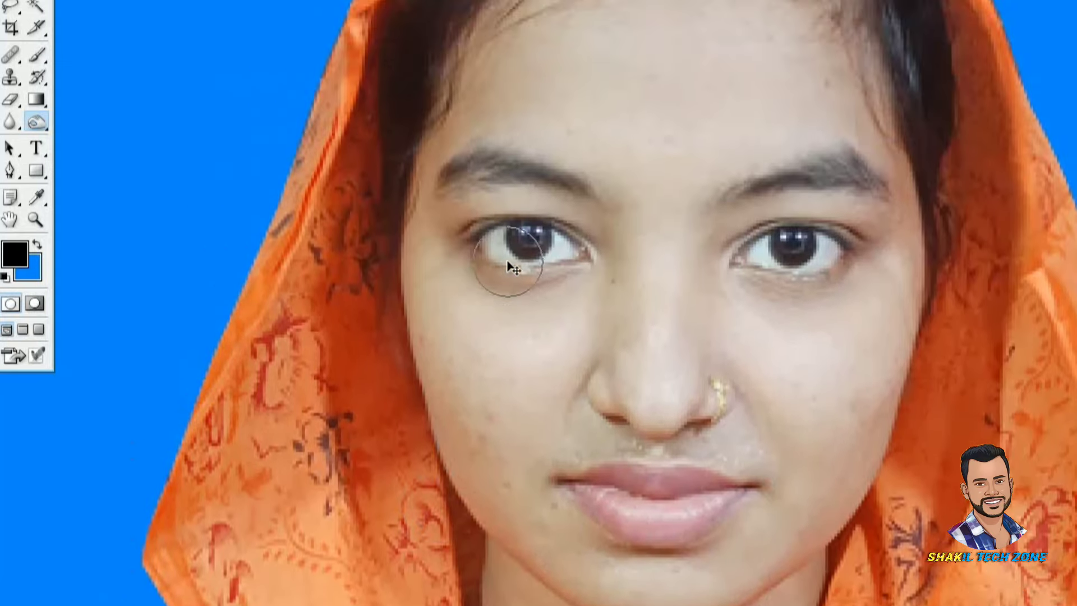
{"action": "scroll", "coordinate": [508, 262], "scroll_direction": "down", "scroll_amount": 2}
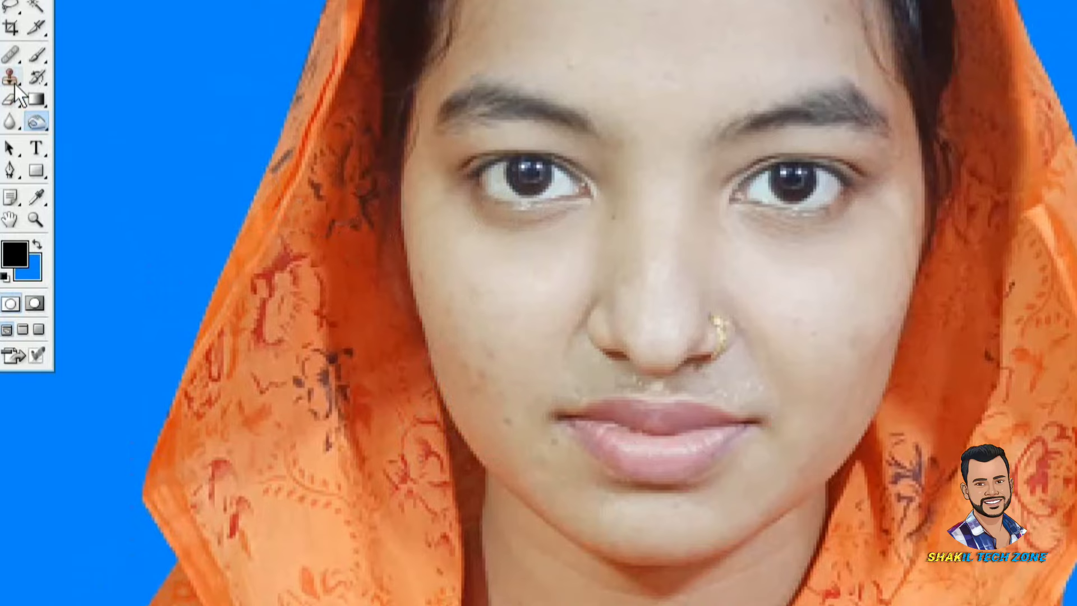
{"action": "left_click", "coordinate": [14, 60]}
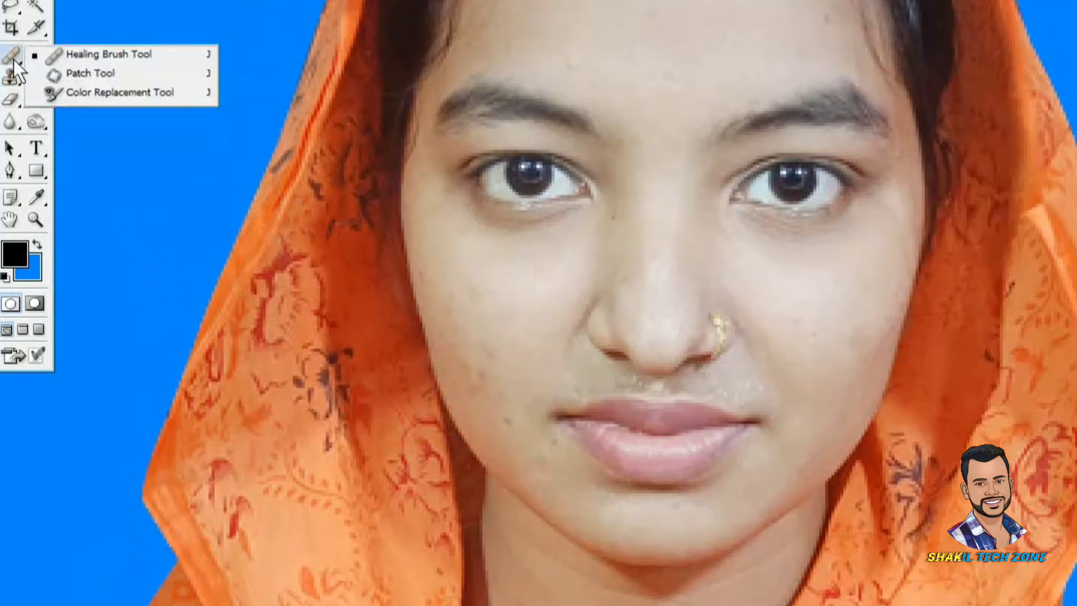
{"action": "left_click", "coordinate": [113, 55]}
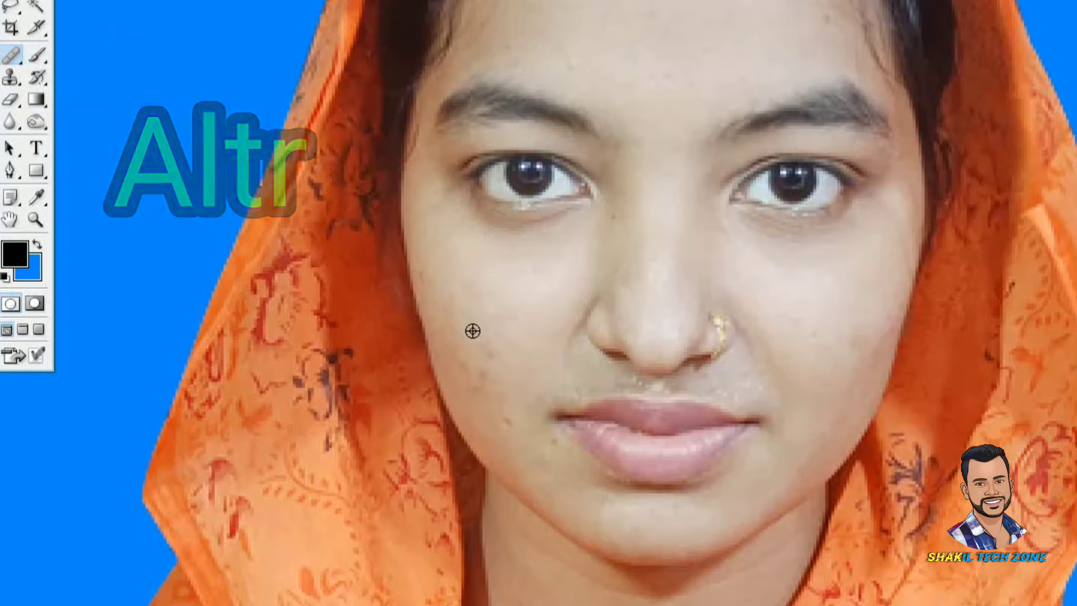
{"action": "left_click", "coordinate": [472, 330], "text": "alt"}
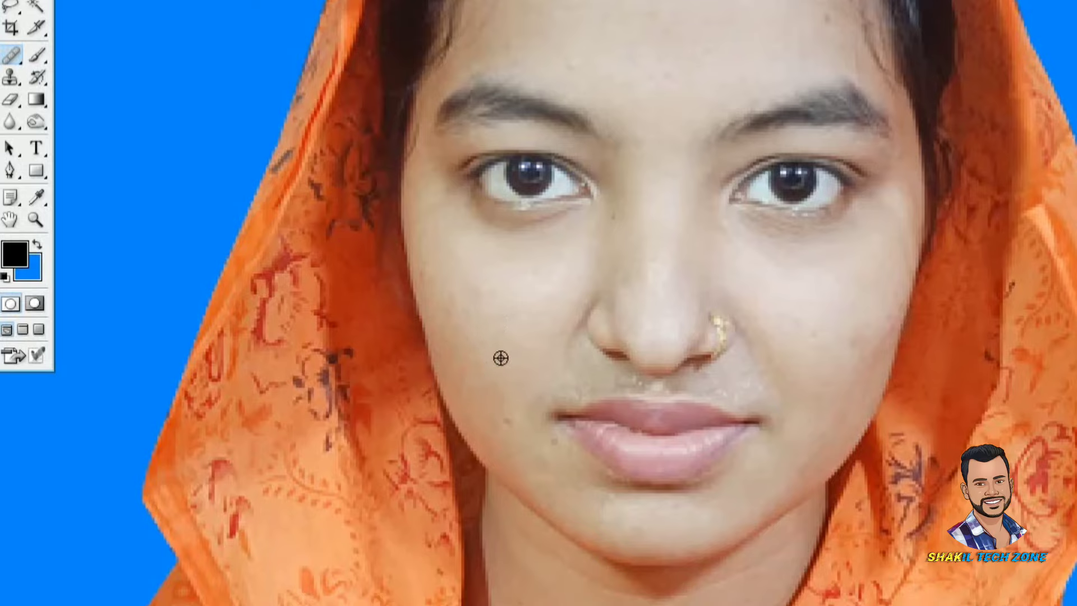
{"action": "scroll", "coordinate": [481, 233], "scroll_direction": "down", "scroll_amount": 3}
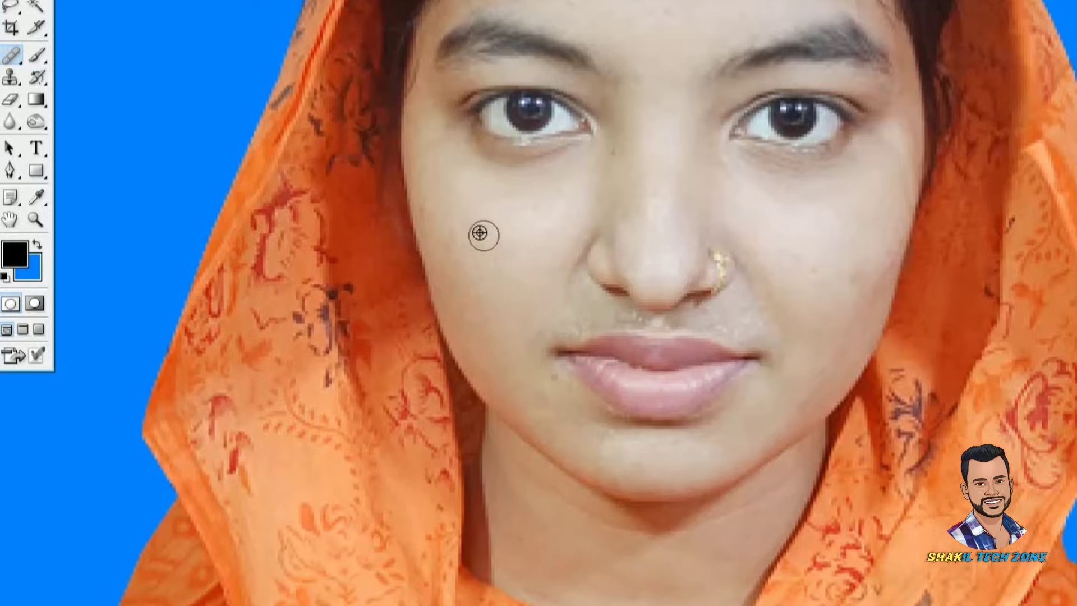
{"action": "scroll", "coordinate": [491, 258], "scroll_direction": "down", "scroll_amount": 3}
{"action": "scroll", "coordinate": [824, 236], "scroll_direction": "up", "scroll_amount": 2}
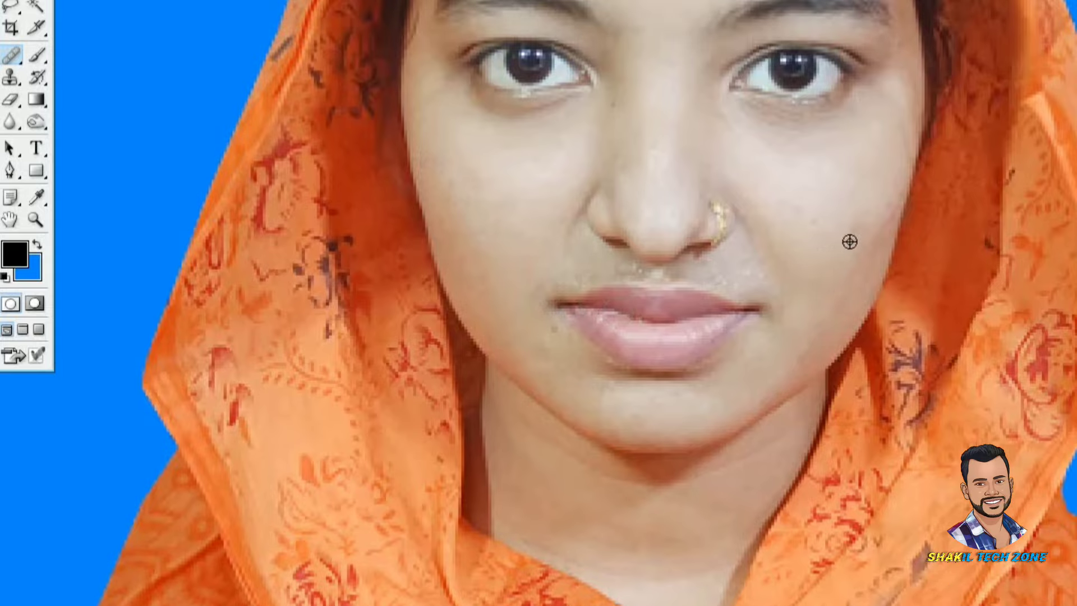
{"action": "scroll", "coordinate": [797, 214], "scroll_direction": "up", "scroll_amount": 2}
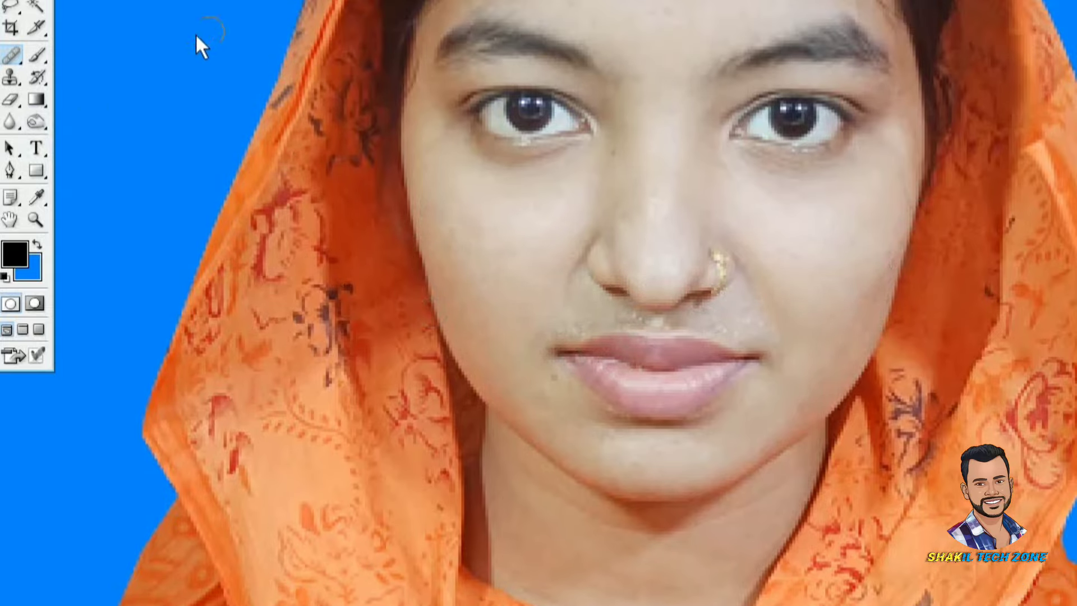
Step: Choose the Brush Tool with a skin-tone foreground colour and set its flow to 23% and opacity to 22%
{"action": "left_click", "coordinate": [37, 54]}
{"action": "left_click", "coordinate": [35, 242]}
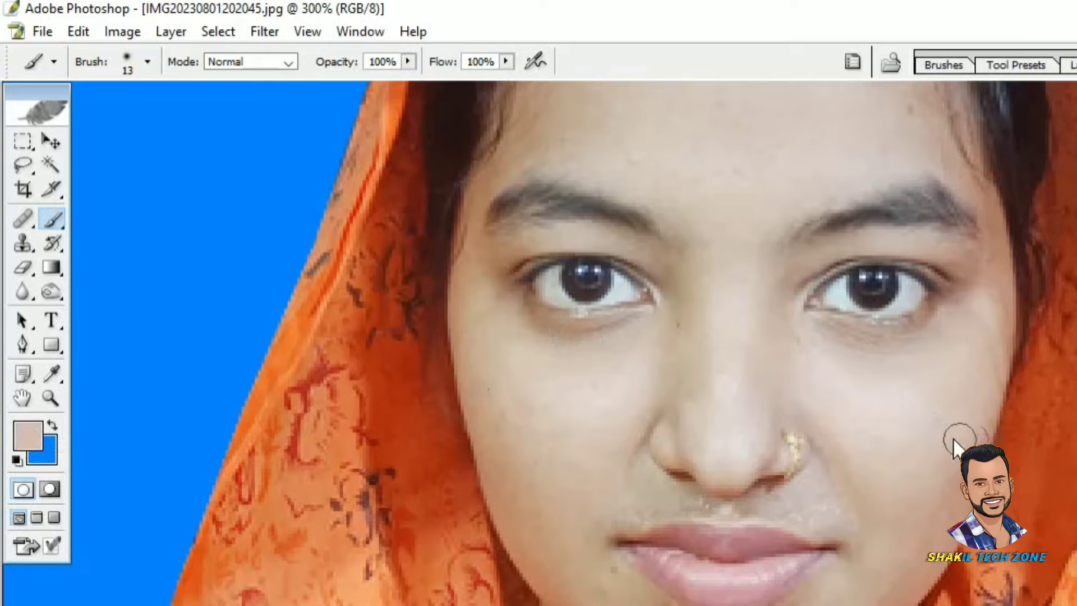
{"action": "left_click", "coordinate": [506, 61]}
{"action": "left_click_drag", "start_coordinate": [507, 82], "coordinate": [421, 82]}
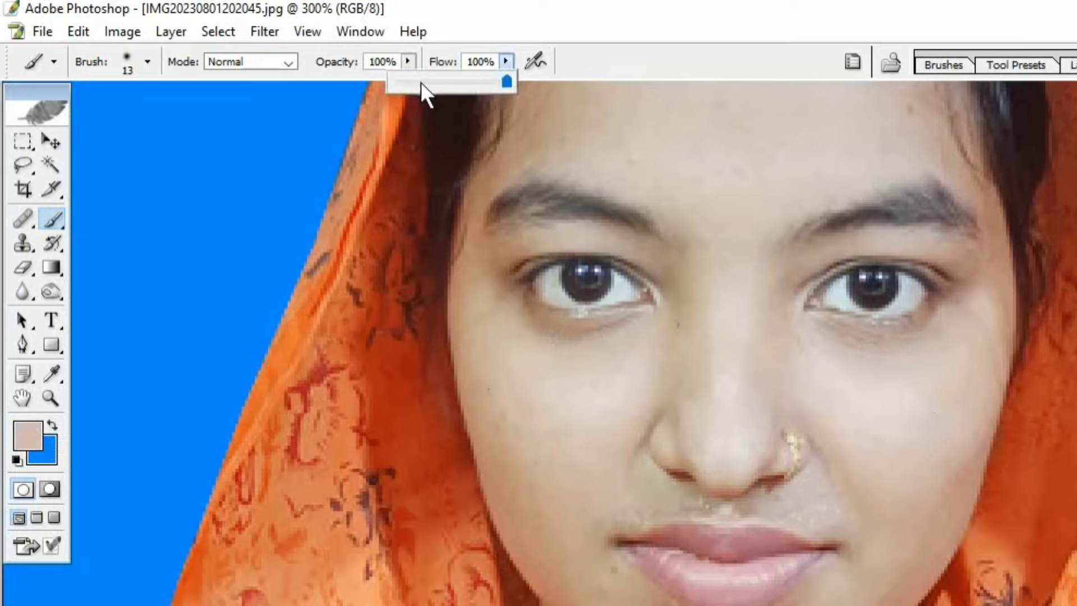
{"action": "left_click", "coordinate": [403, 62]}
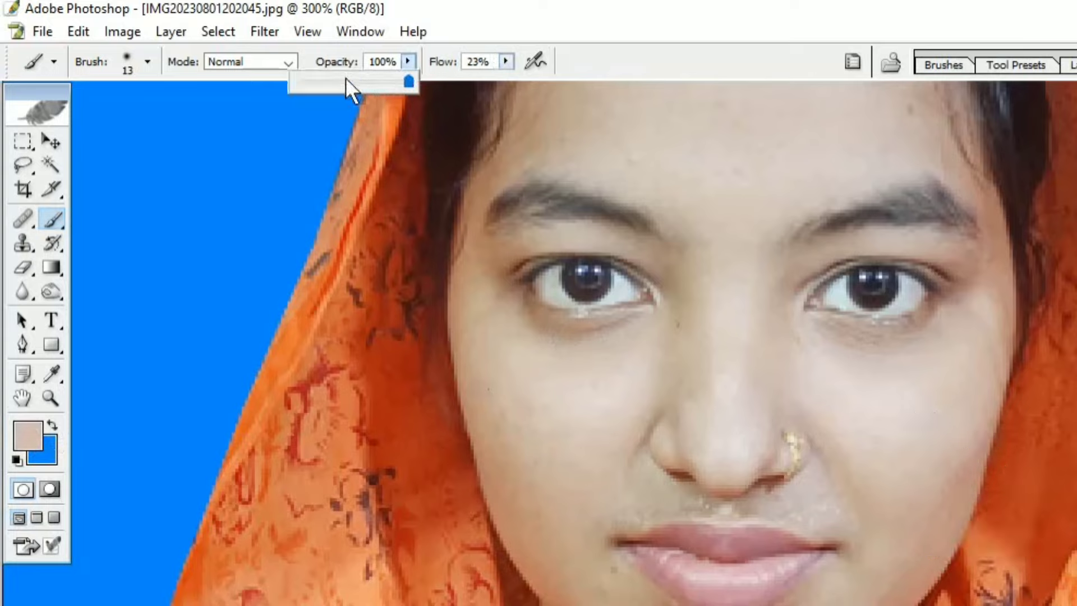
{"action": "left_click_drag", "start_coordinate": [338, 81], "coordinate": [321, 84]}
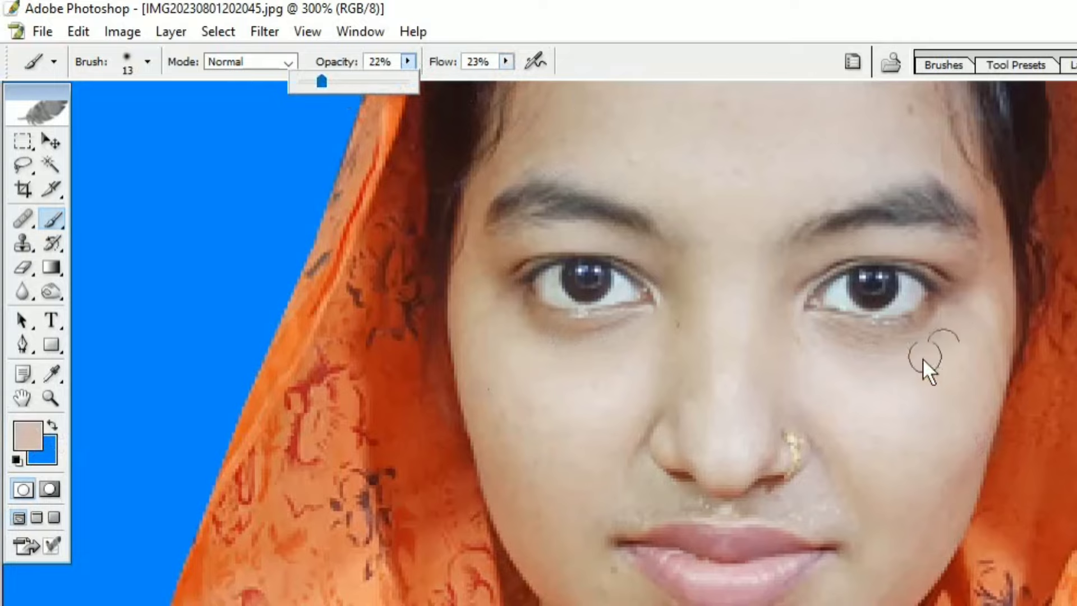
Step: Smooth the woman's cheeks and jaw with soft brush strokes, sampling nearby skin tones for each area
{"action": "left_click", "coordinate": [971, 380], "text": "alt"}
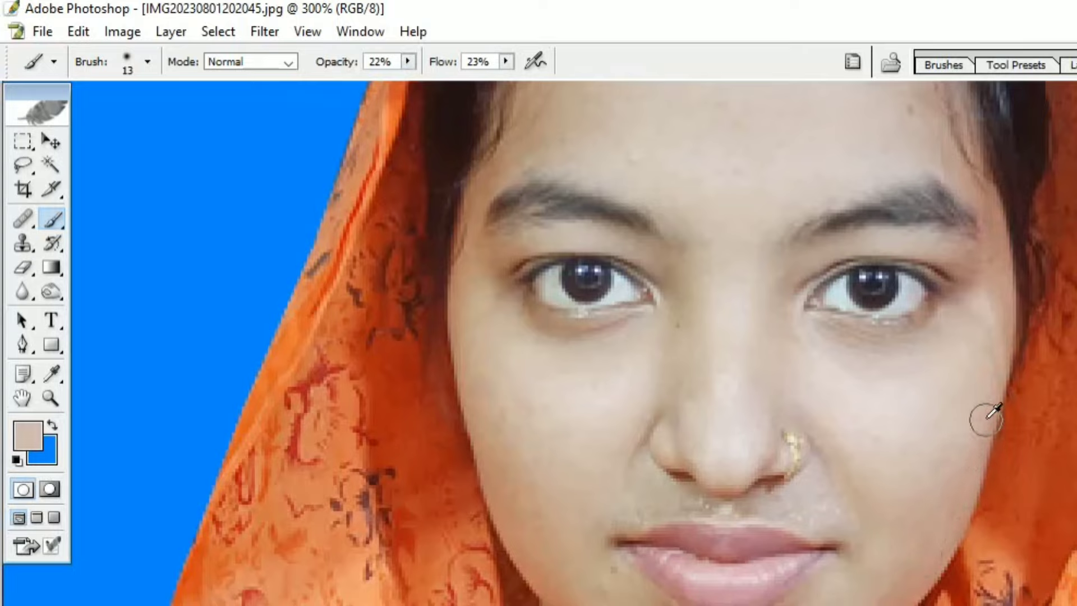
{"action": "left_click_drag", "start_coordinate": [937, 500], "coordinate": [933, 428]}
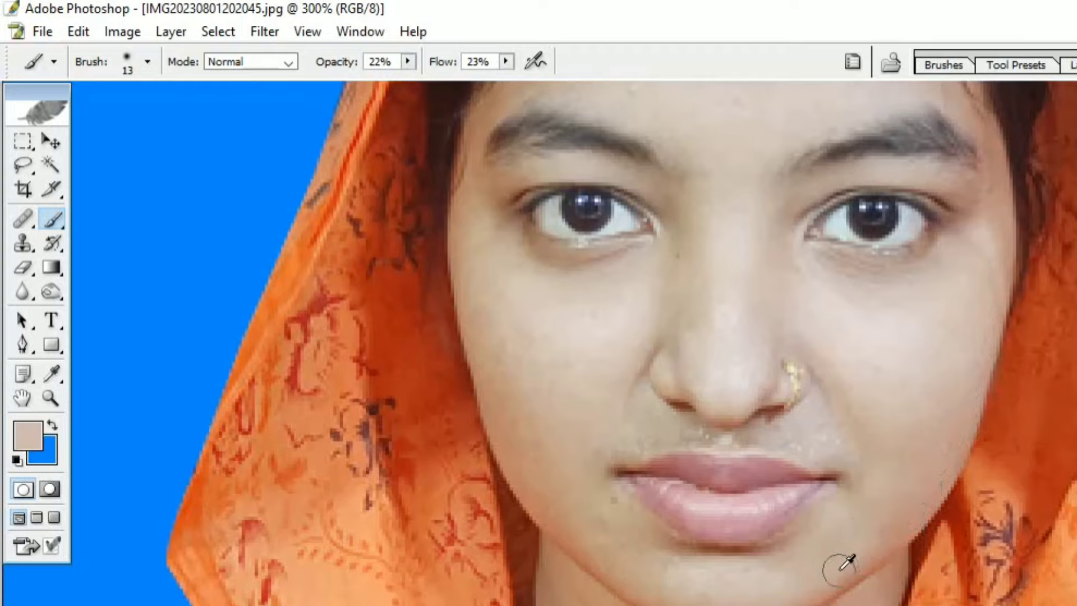
{"action": "scroll", "coordinate": [743, 518], "scroll_direction": "down", "scroll_amount": 3}
{"action": "left_click", "coordinate": [596, 343], "text": "alt"}
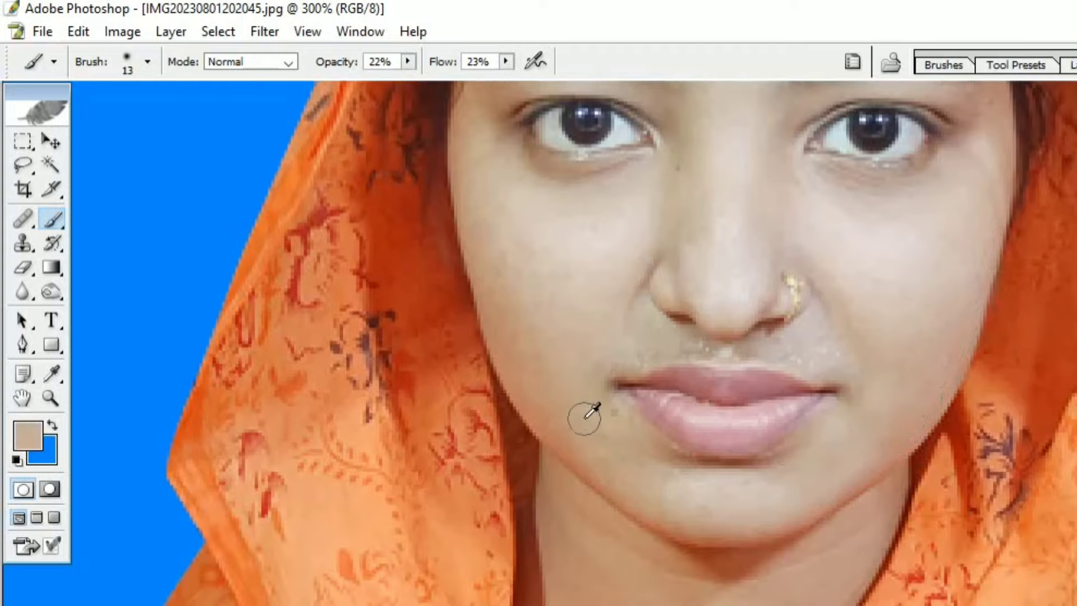
{"action": "left_click", "coordinate": [564, 251], "text": "alt"}
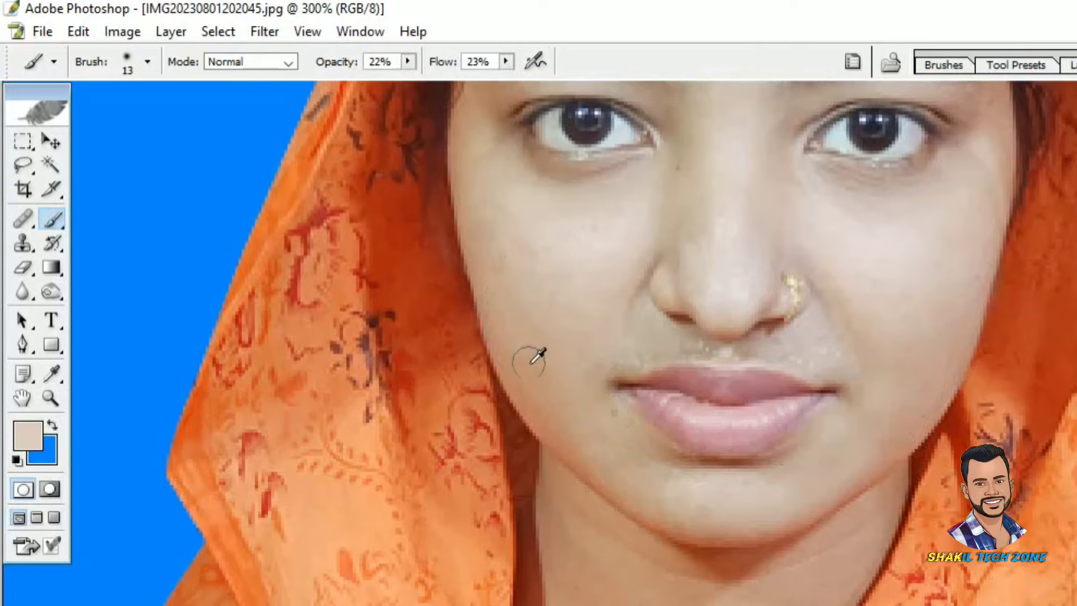
{"action": "scroll", "coordinate": [553, 366], "scroll_direction": "up", "scroll_amount": 2}
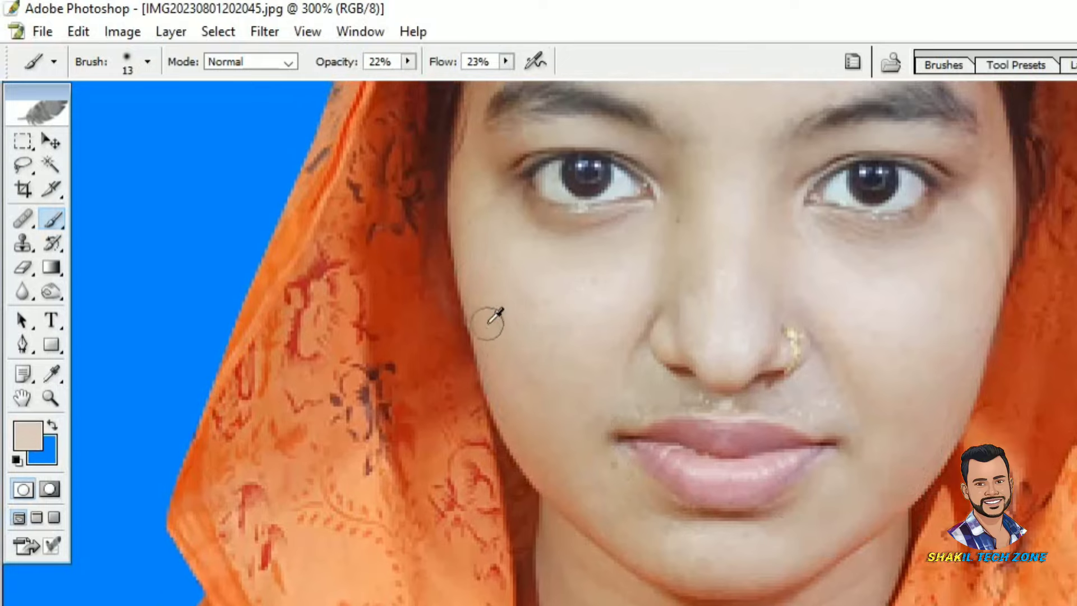
Step: Examine the whole retouched portrait at reduced magnification
{"action": "key", "text": "ctrl+minus"}
{"action": "key", "text": "ctrl+minus"}
{"action": "key", "text": "ctrl+minus"}
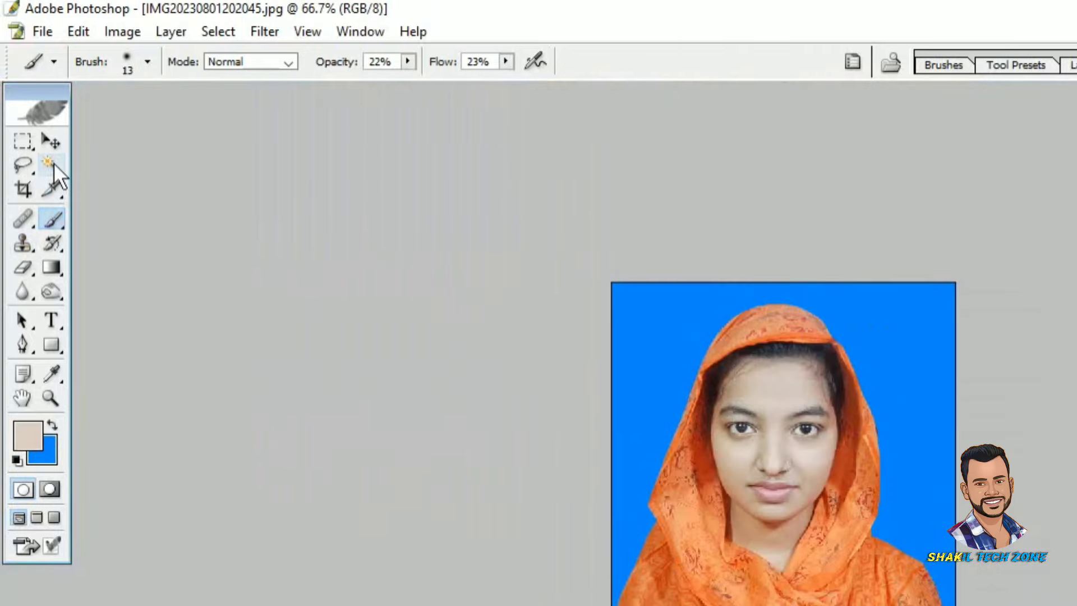
{"action": "left_click", "coordinate": [52, 164]}
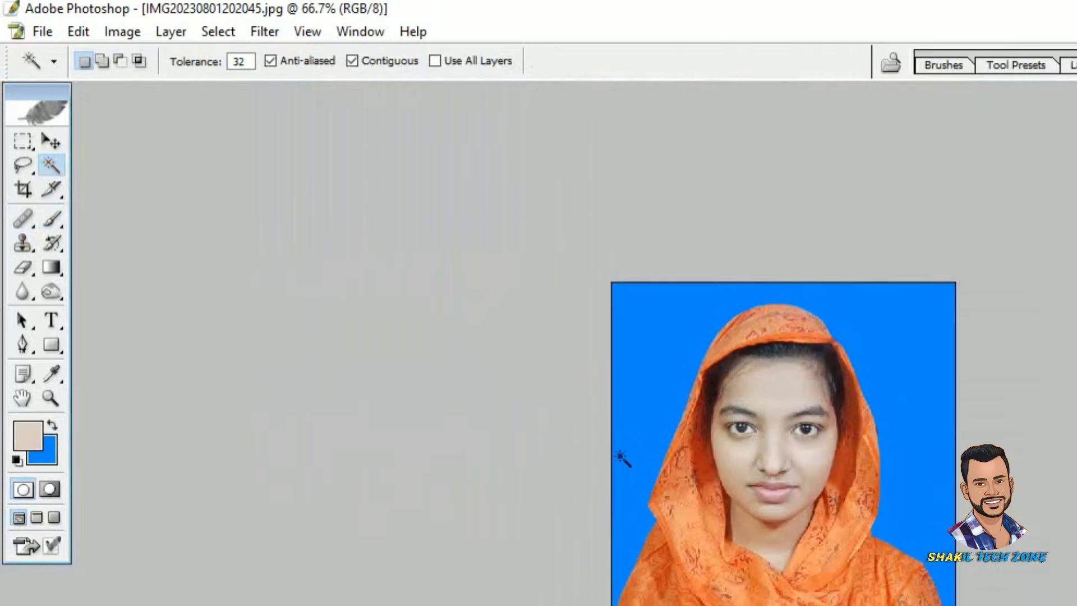
{"action": "scroll", "coordinate": [621, 458], "scroll_direction": "up", "scroll_amount": 2}
{"action": "scroll", "coordinate": [646, 453], "scroll_direction": "down", "scroll_amount": 3}
{"action": "scroll", "coordinate": [739, 493], "scroll_direction": "up", "scroll_amount": 1}
{"action": "scroll", "coordinate": [739, 494], "scroll_direction": "down", "scroll_amount": 2}
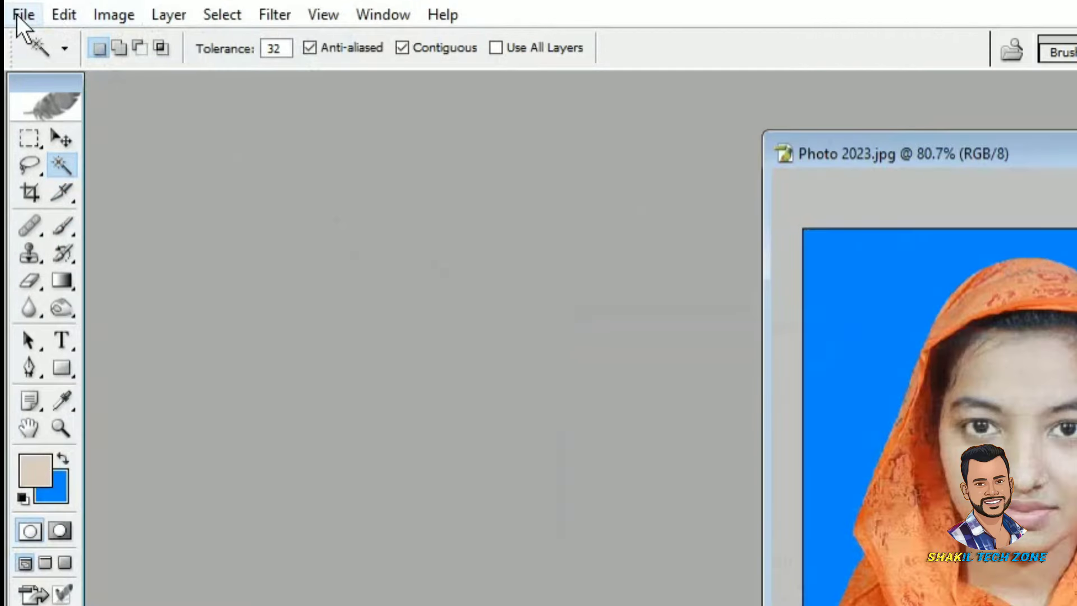
Step: Create a new document from the A4 preset, 210 × 297 mm at 300 pixels/inch with a white background
{"action": "left_click", "coordinate": [20, 14]}
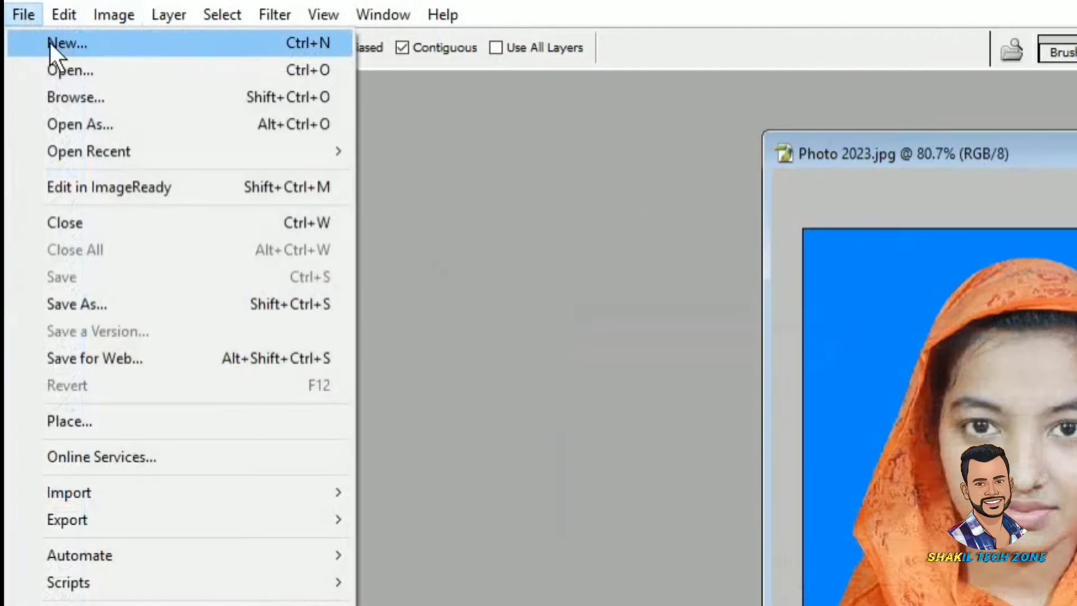
{"action": "left_click", "coordinate": [306, 42]}
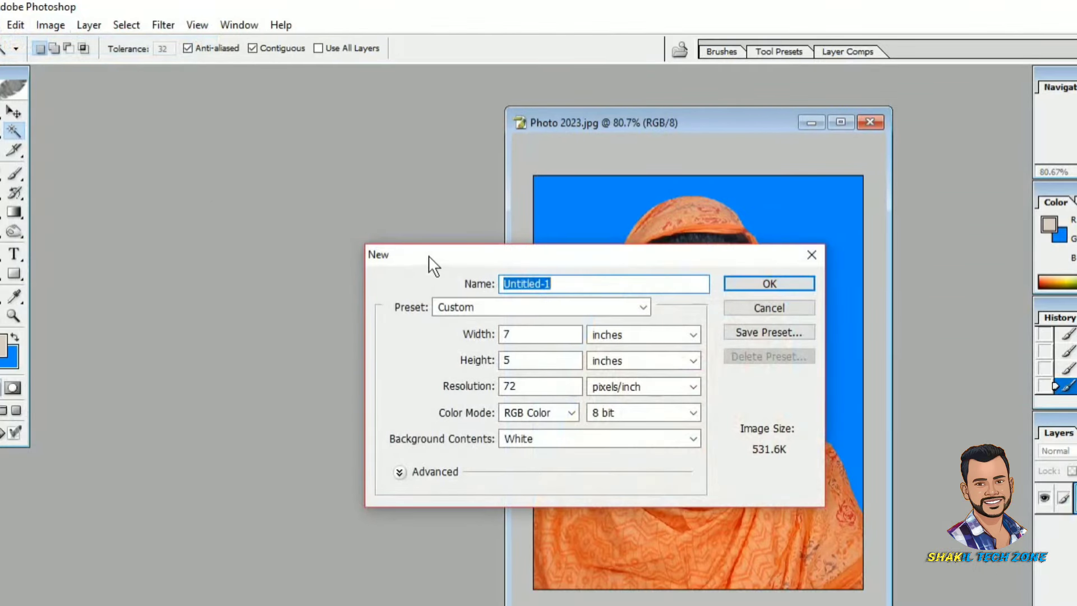
{"action": "left_click_drag", "start_coordinate": [433, 265], "coordinate": [108, 42]}
{"action": "left_click", "coordinate": [168, 84]}
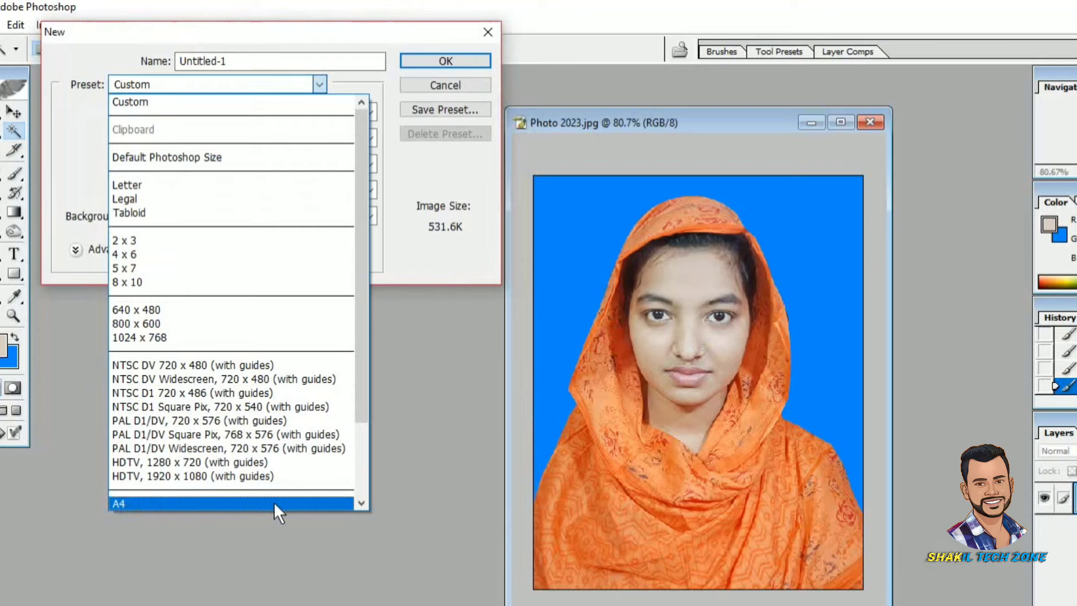
{"action": "left_click", "coordinate": [141, 502]}
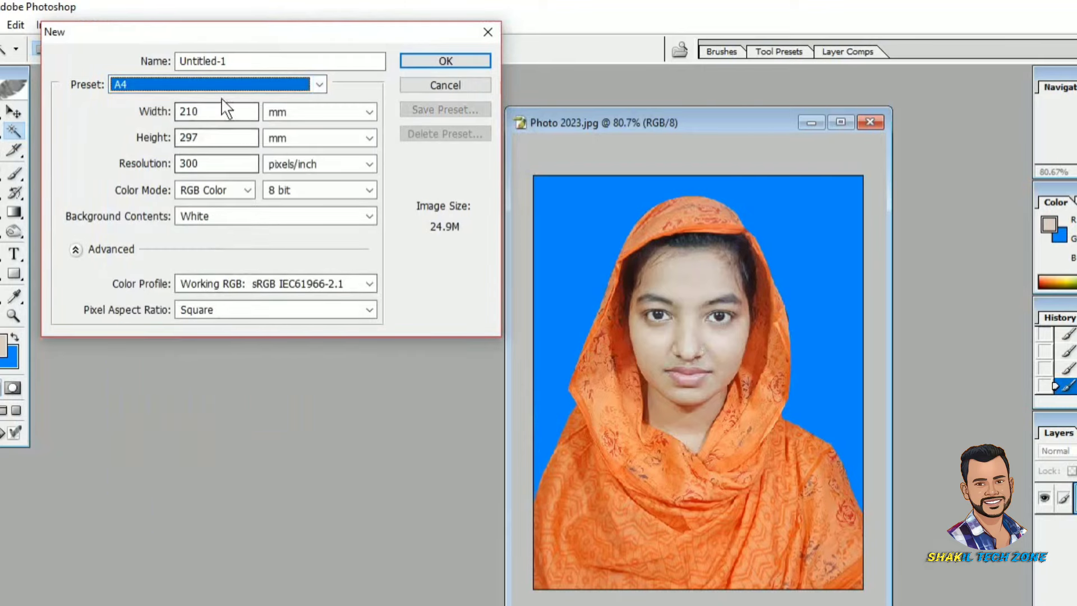
{"action": "left_click", "coordinate": [429, 60]}
Step: Copy the finished portrait onto the A4 page with the Move Tool and place it just inside the page's upper-left corner
{"action": "left_click", "coordinate": [40, 123]}
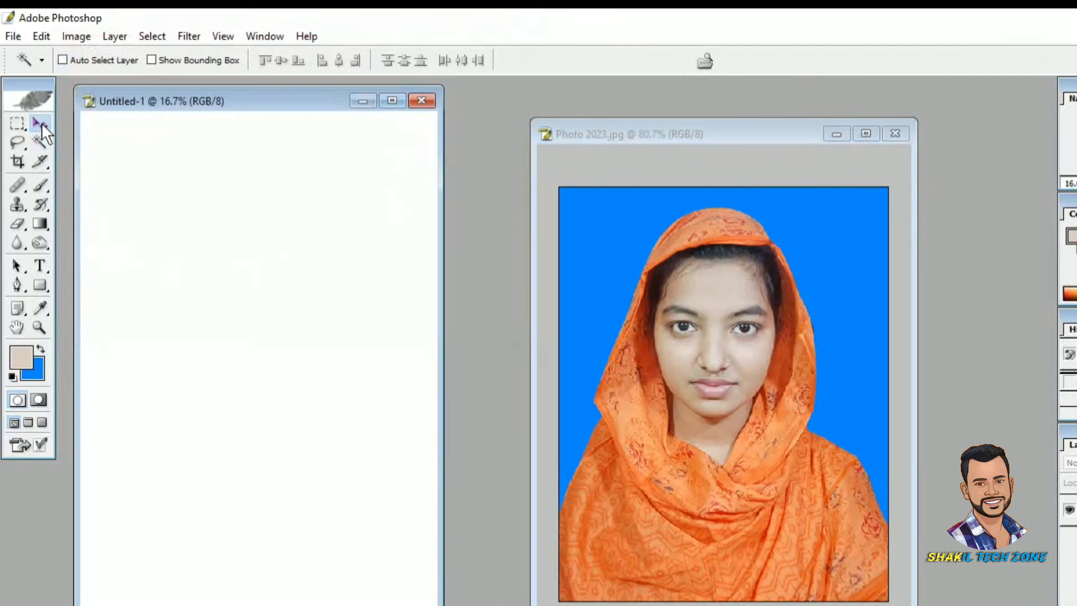
{"action": "left_click_drag", "start_coordinate": [745, 274], "coordinate": [338, 353]}
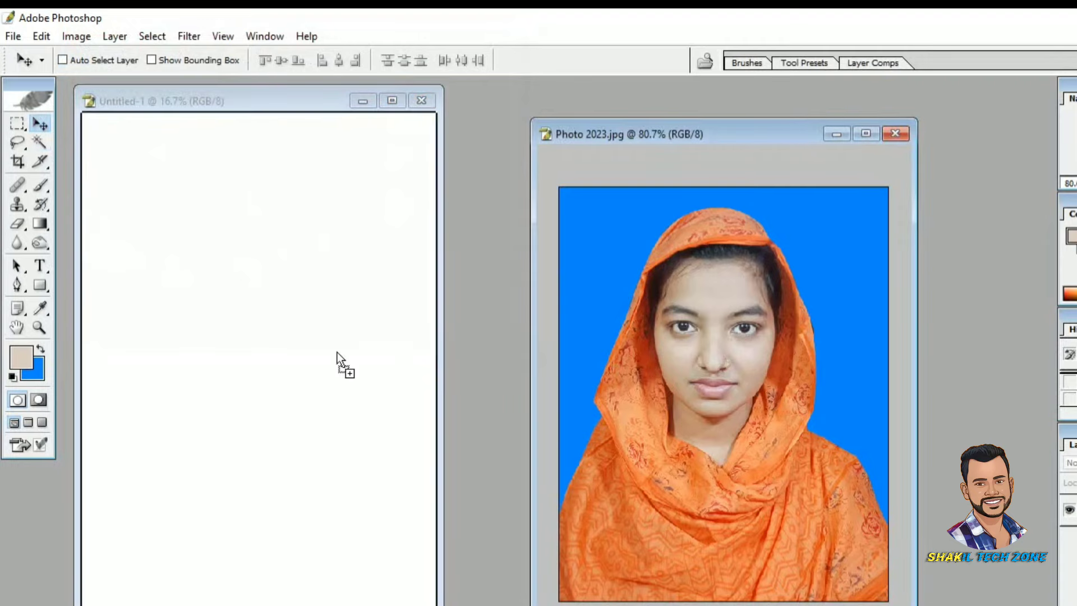
{"action": "left_click_drag", "start_coordinate": [241, 319], "coordinate": [136, 212]}
{"action": "key", "text": "ctrl+0"}
{"action": "left_click_drag", "start_coordinate": [133, 210], "coordinate": [133, 199]}
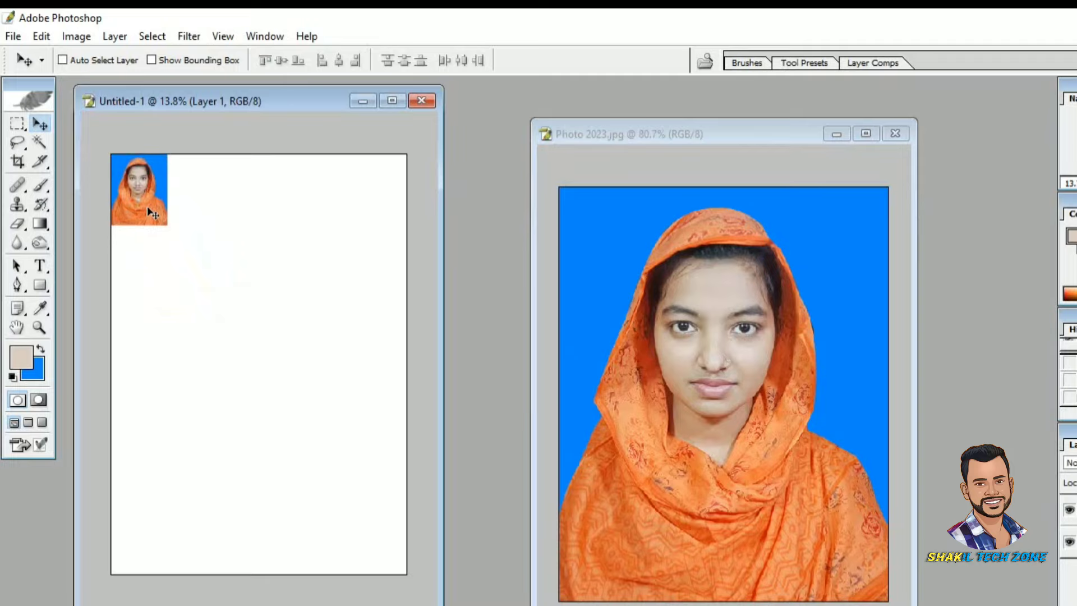
{"action": "key", "text": "Down"}
{"action": "key", "text": "Down"}
{"action": "key", "text": "Right"}
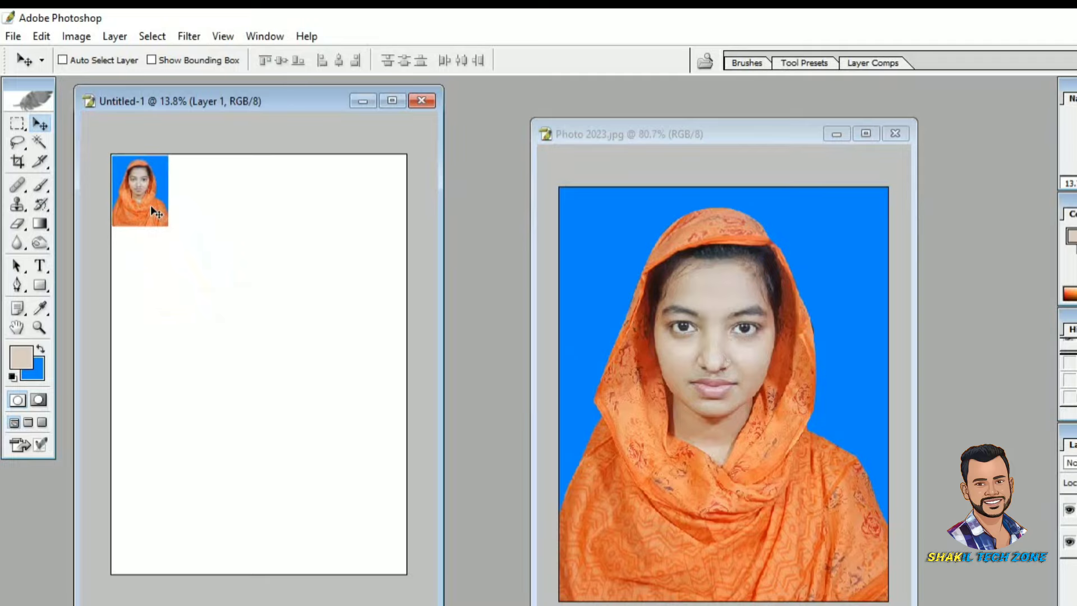
{"action": "key", "text": "Up"}
Step: Duplicate the portrait three times to the right, forming an evenly spaced row of four along the page's upper edge
{"action": "left_click_drag", "start_coordinate": [151, 200], "coordinate": [226, 201]}
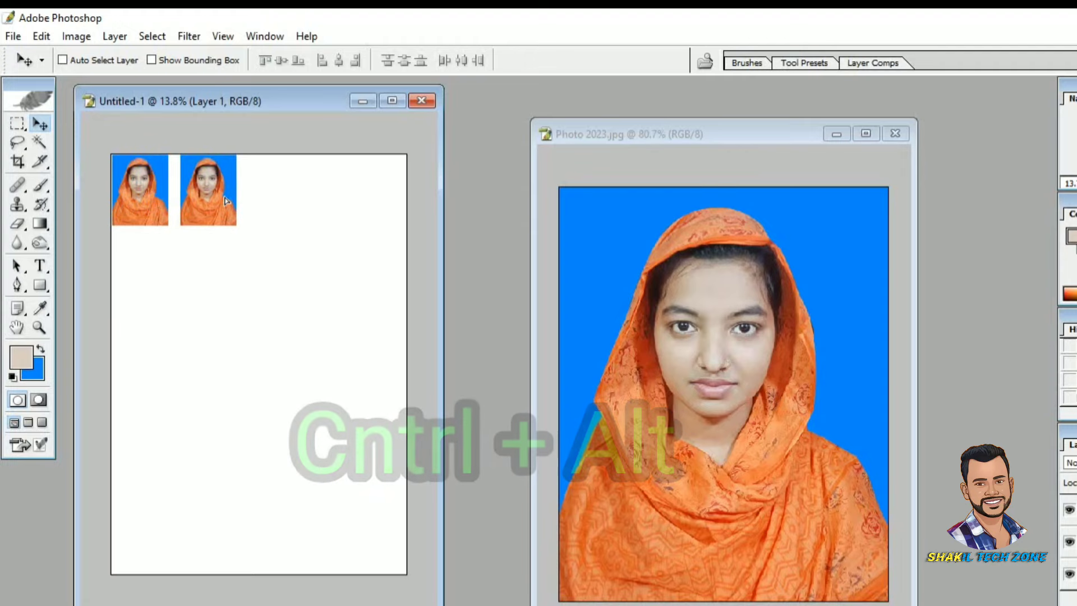
{"action": "key", "text": "Left"}
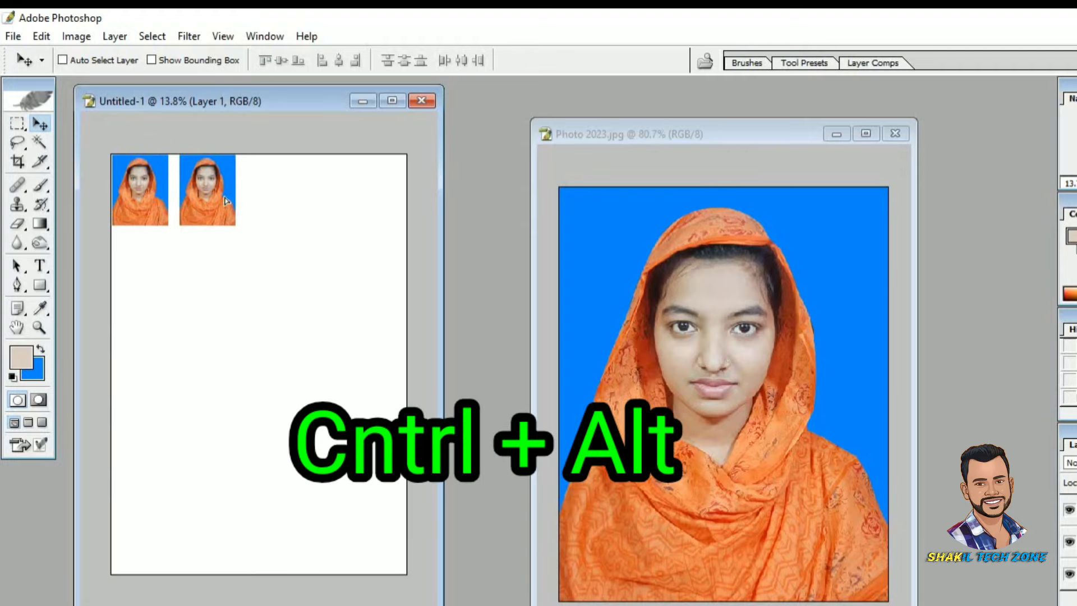
{"action": "key", "text": "Left"}
{"action": "left_click_drag", "start_coordinate": [216, 201], "coordinate": [352, 212]}
{"action": "key", "text": "Left"}
{"action": "key", "text": "Left"}
{"action": "key", "text": "Left"}
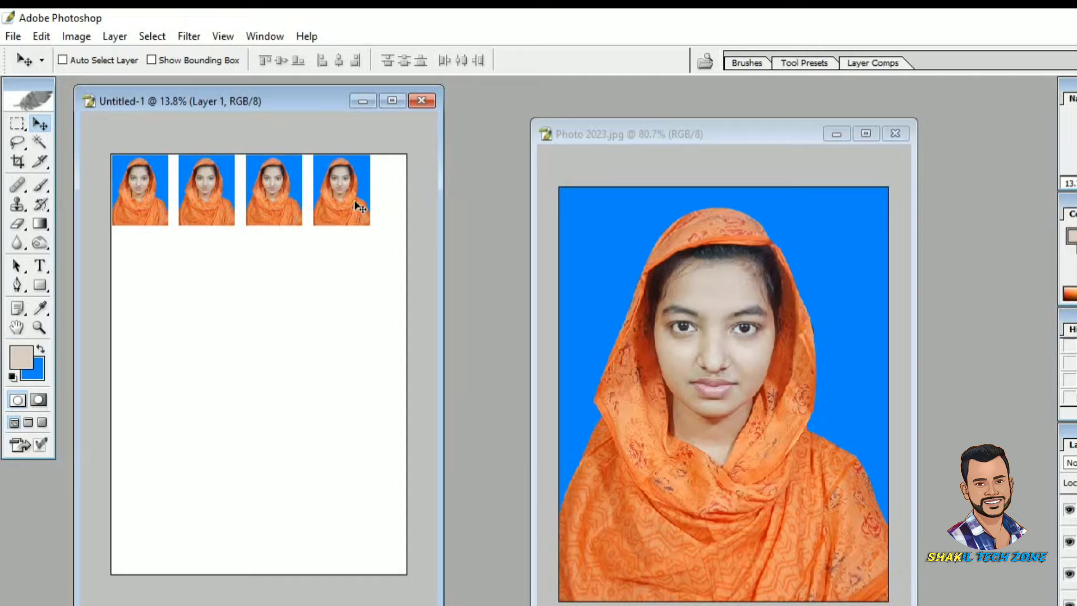
{"action": "scroll", "coordinate": [354, 201], "scroll_direction": "up", "scroll_amount": 1}
{"action": "scroll", "coordinate": [354, 201], "scroll_direction": "down", "scroll_amount": 2}
{"action": "scroll", "coordinate": [339, 273], "scroll_direction": "up", "scroll_amount": 1}
{"action": "scroll", "coordinate": [337, 206], "scroll_direction": "down", "scroll_amount": 1}
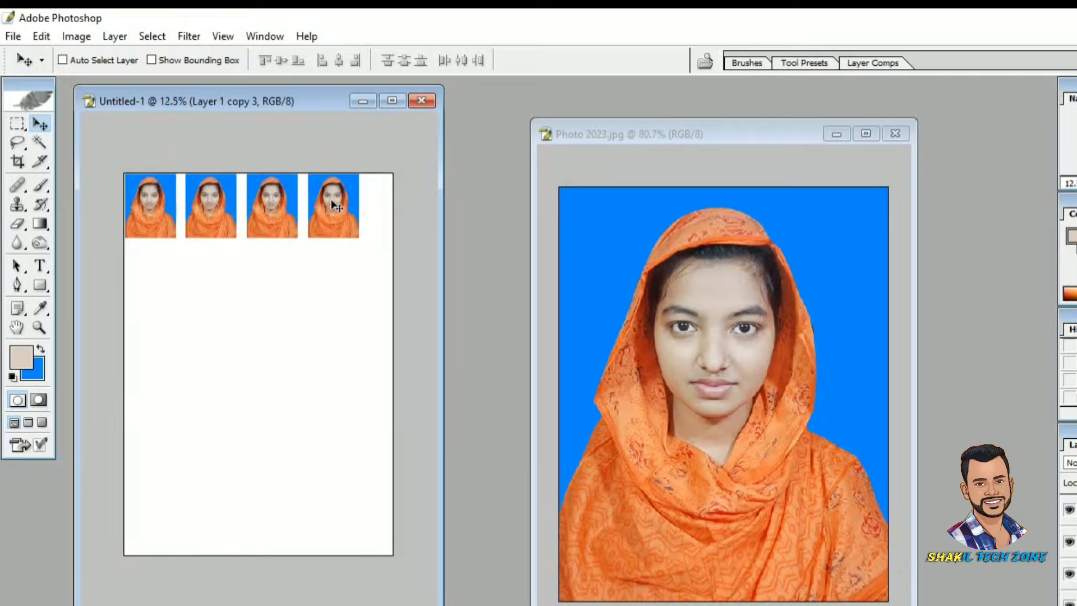
Step: Open the print preview for the A4 page, turn off image centering and set the top position to -0 inches
{"action": "left_click", "coordinate": [393, 101]}
{"action": "scroll", "coordinate": [514, 337], "scroll_direction": "up", "scroll_amount": 4}
{"action": "scroll", "coordinate": [511, 359], "scroll_direction": "down", "scroll_amount": 3}
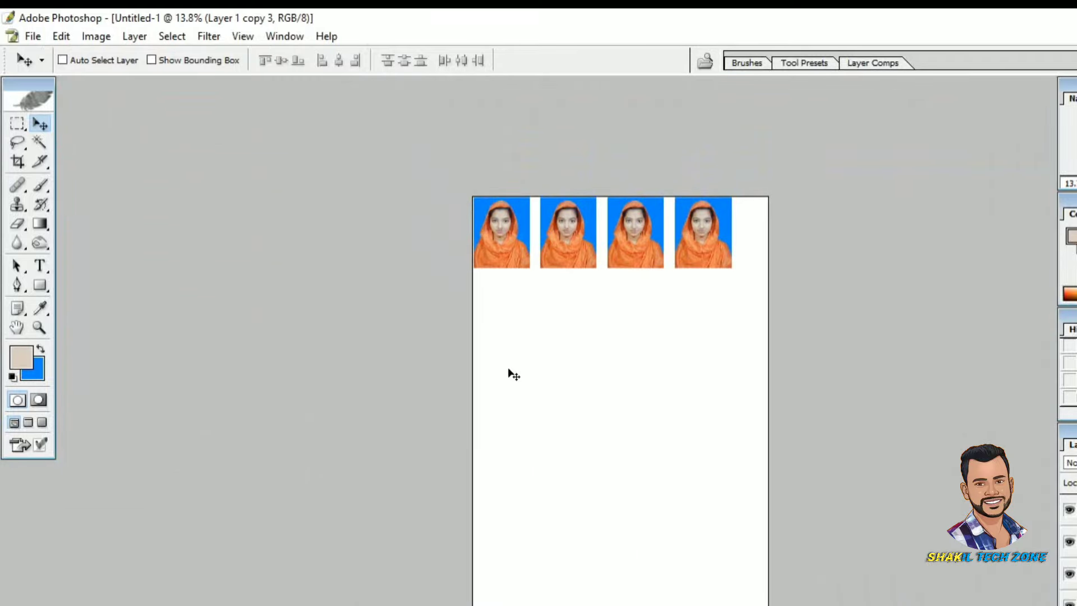
{"action": "scroll", "coordinate": [510, 370], "scroll_direction": "up", "scroll_amount": 5}
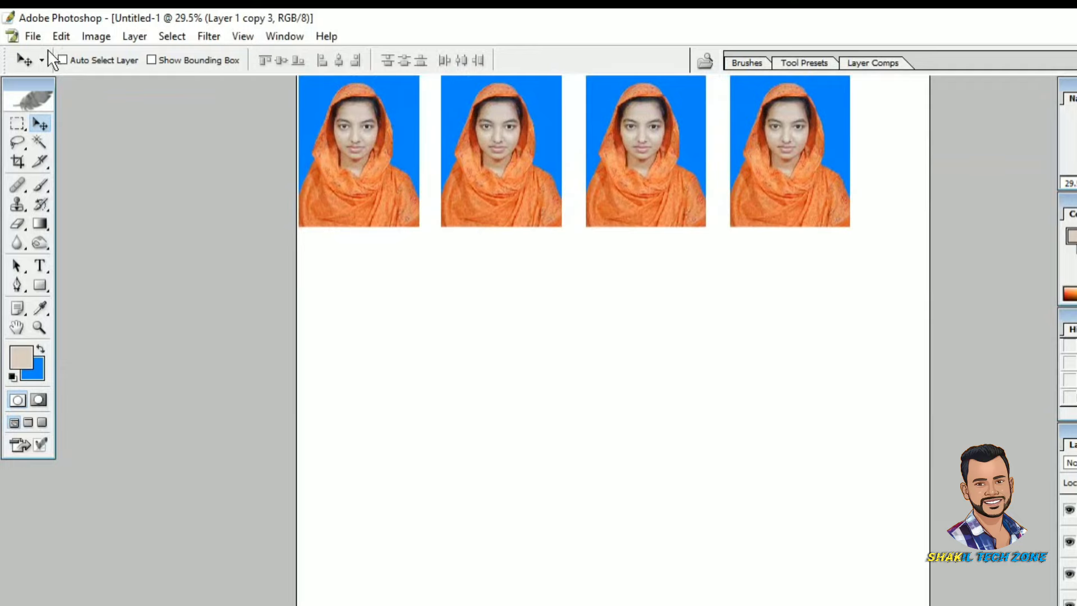
{"action": "left_click", "coordinate": [33, 37]}
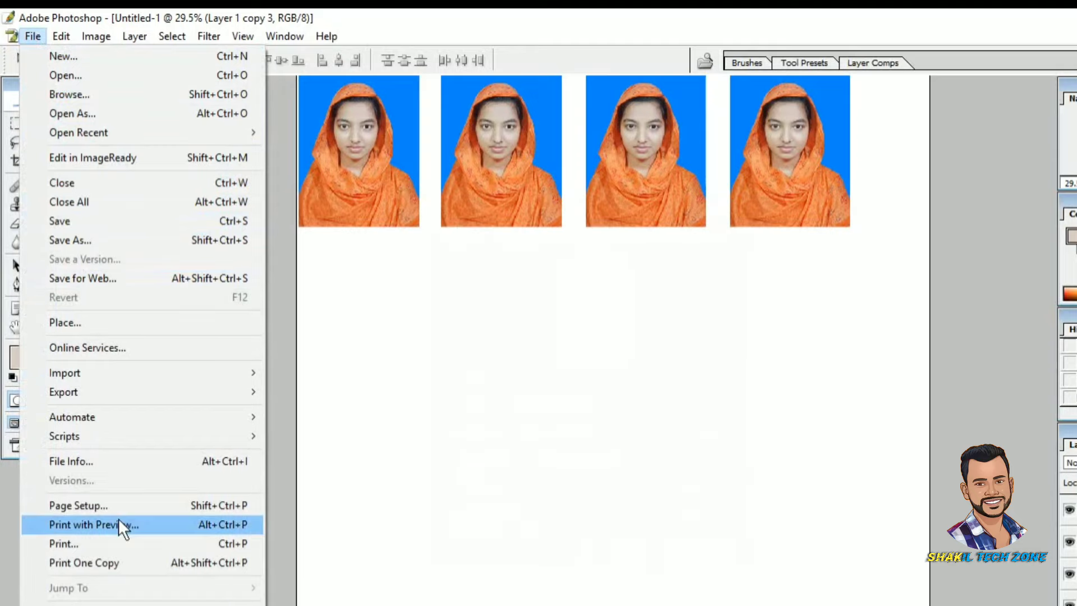
{"action": "left_click", "coordinate": [171, 525]}
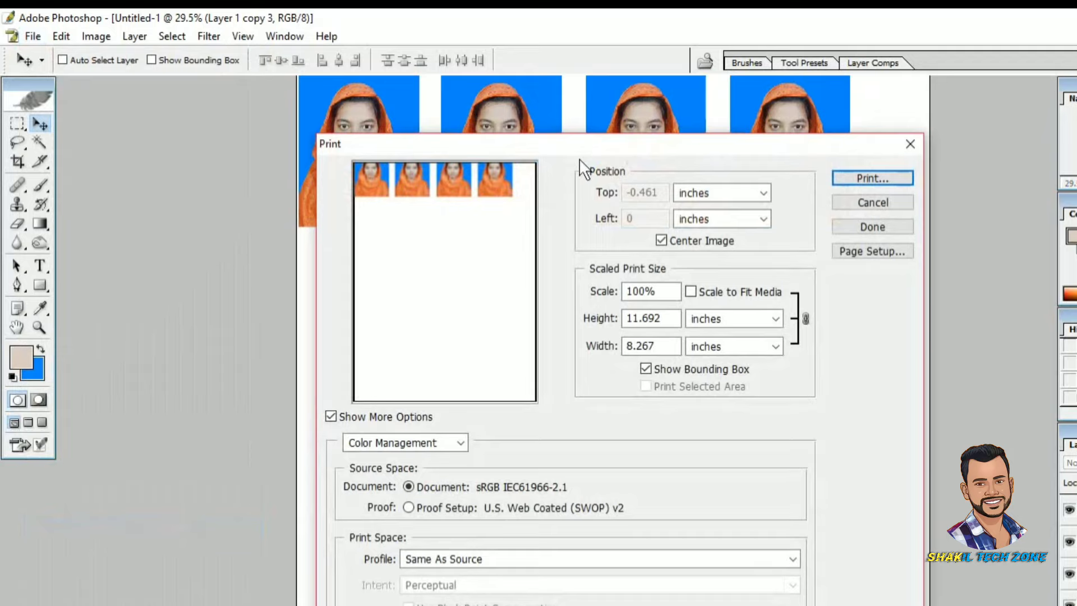
{"action": "left_click", "coordinate": [662, 241]}
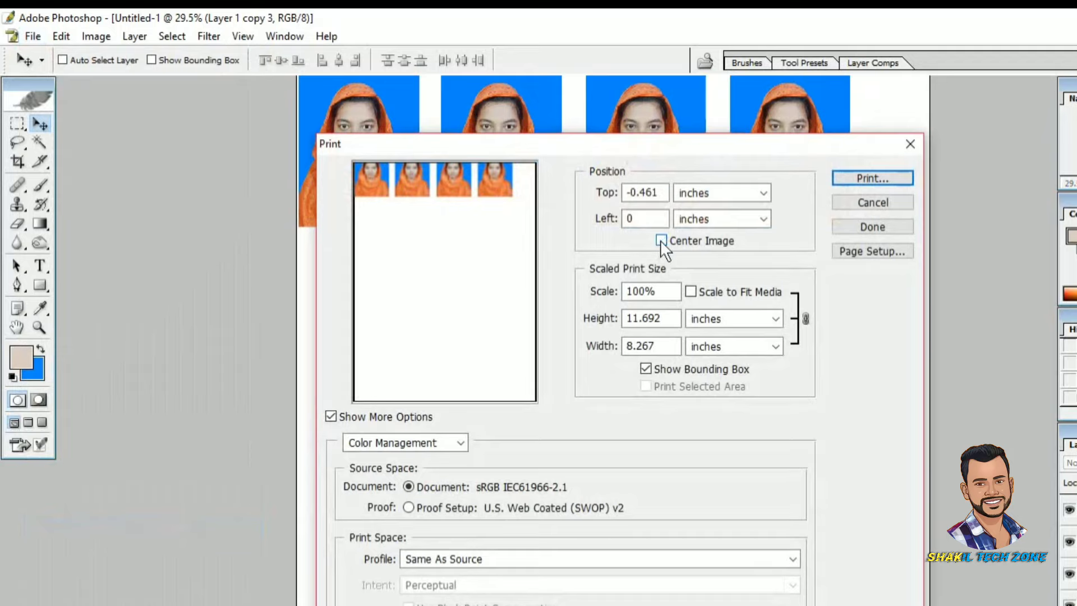
{"action": "left_click", "coordinate": [662, 195]}
{"action": "key", "text": "BackSpace"}
{"action": "key", "text": "BackSpace"}
{"action": "key", "text": "BackSpace"}
{"action": "key", "text": "BackSpace"}
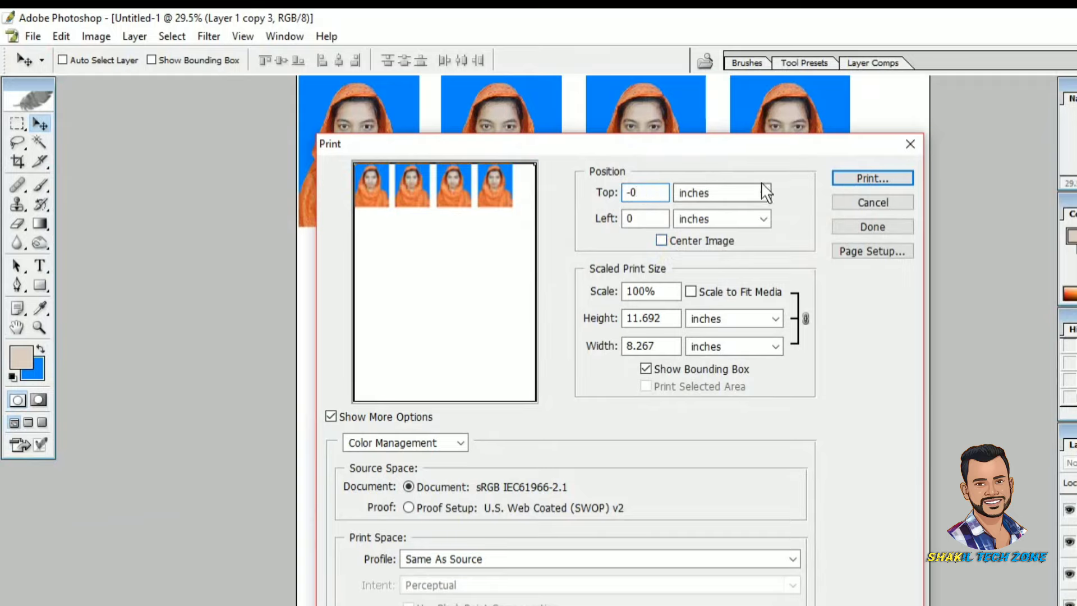
Step: Proceed to the EPSON L3110 Series printer's properties and set the document size to A4, 210 x 297 mm
{"action": "left_click", "coordinate": [843, 179]}
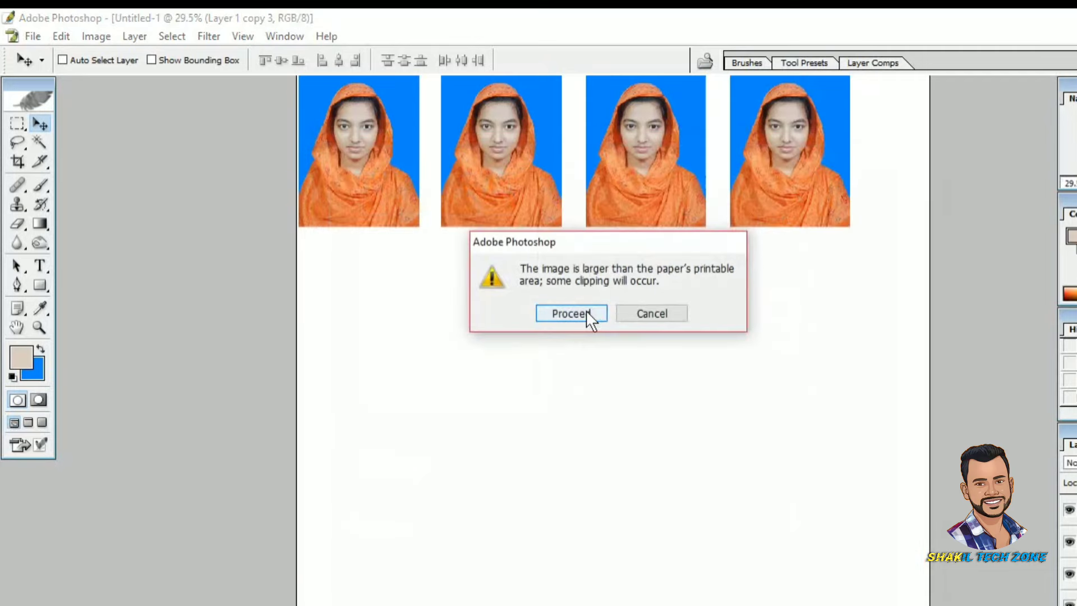
{"action": "left_click", "coordinate": [587, 313]}
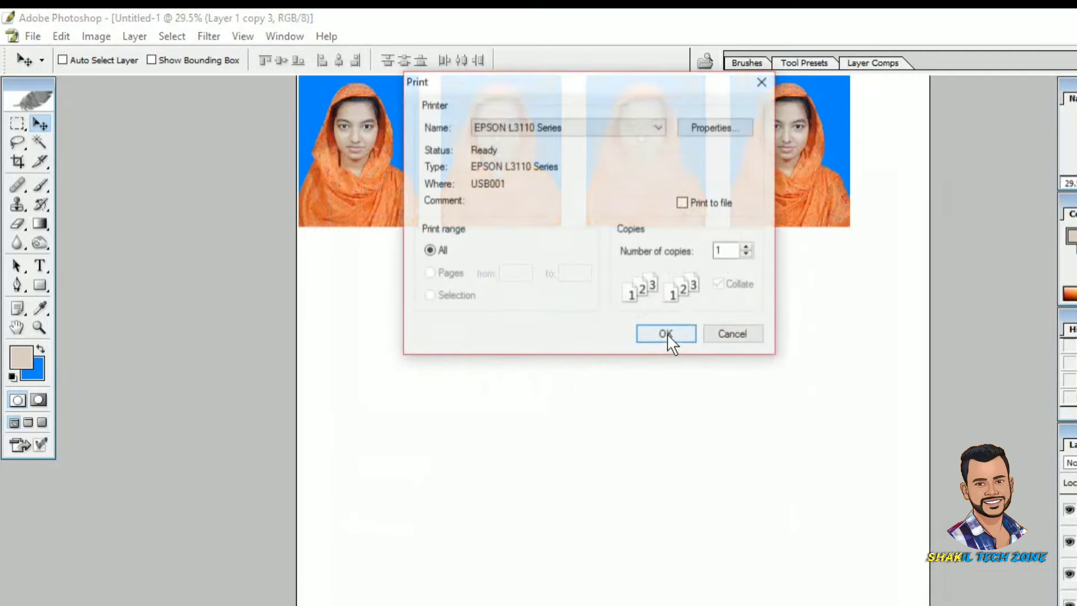
{"action": "left_click", "coordinate": [730, 128]}
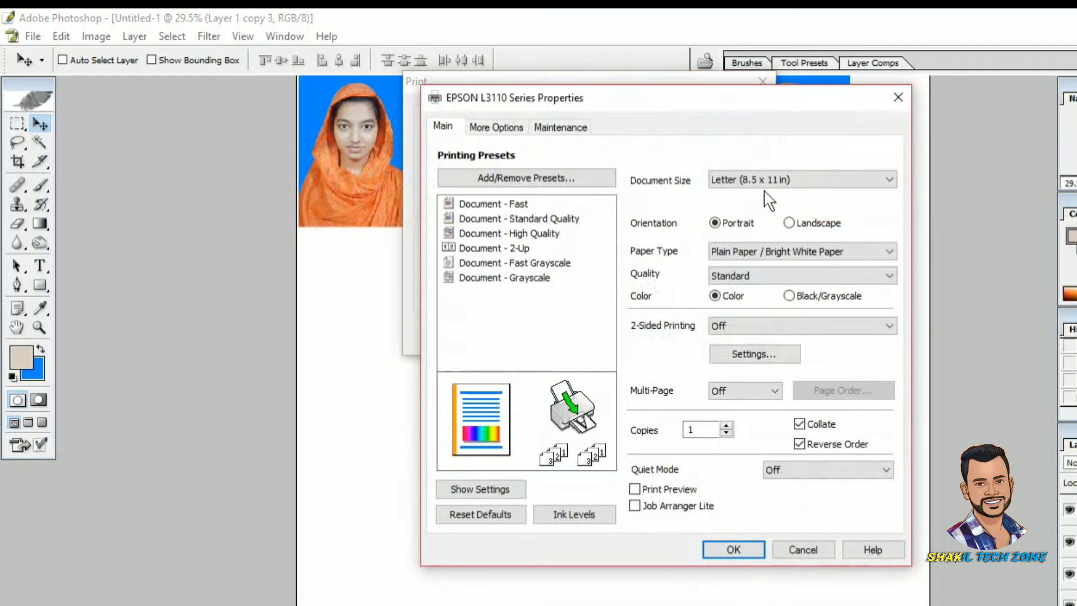
{"action": "left_click", "coordinate": [752, 176]}
{"action": "left_click", "coordinate": [748, 192]}
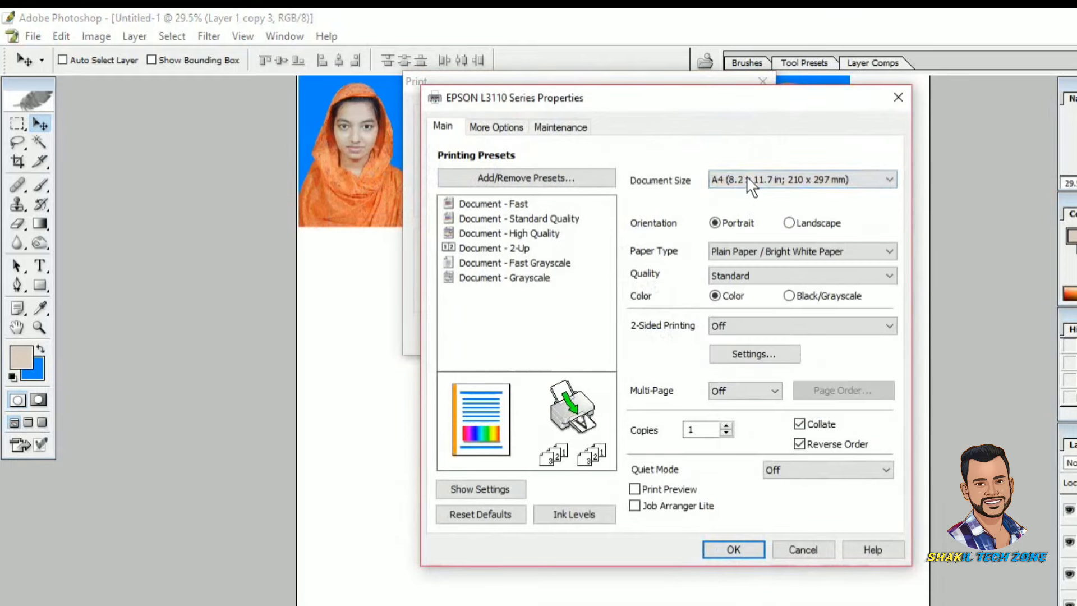
{"action": "left_click", "coordinate": [747, 178]}
{"action": "left_click", "coordinate": [747, 178]}
{"action": "left_click", "coordinate": [747, 178]}
{"action": "left_click", "coordinate": [747, 178]}
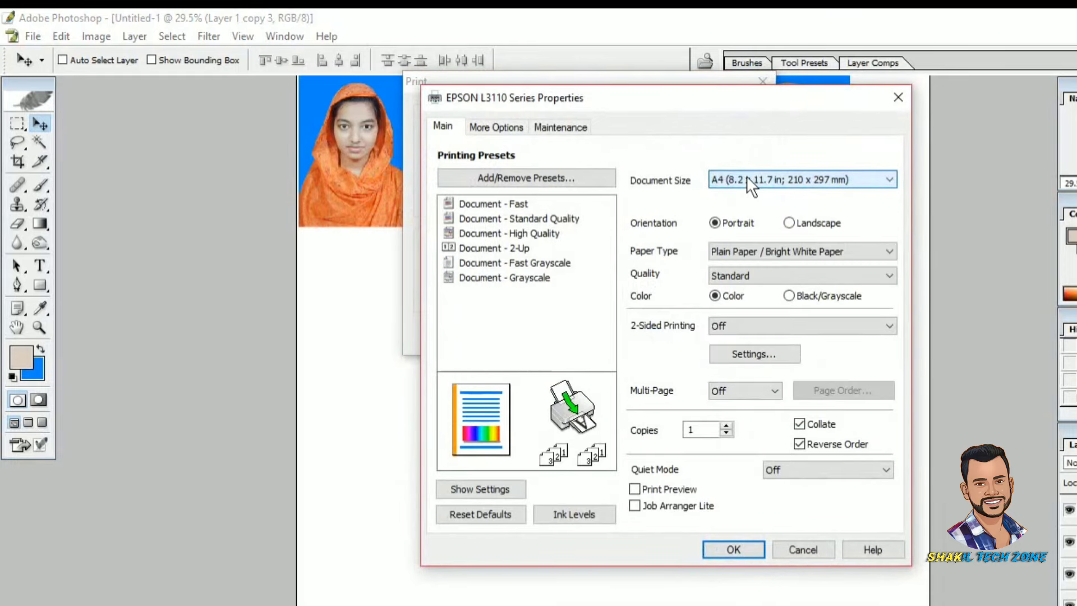
Step: Set the printer's paper type to Premium Presentation Paper Matte and the quality to High, and accept the properties
{"action": "left_click", "coordinate": [726, 250]}
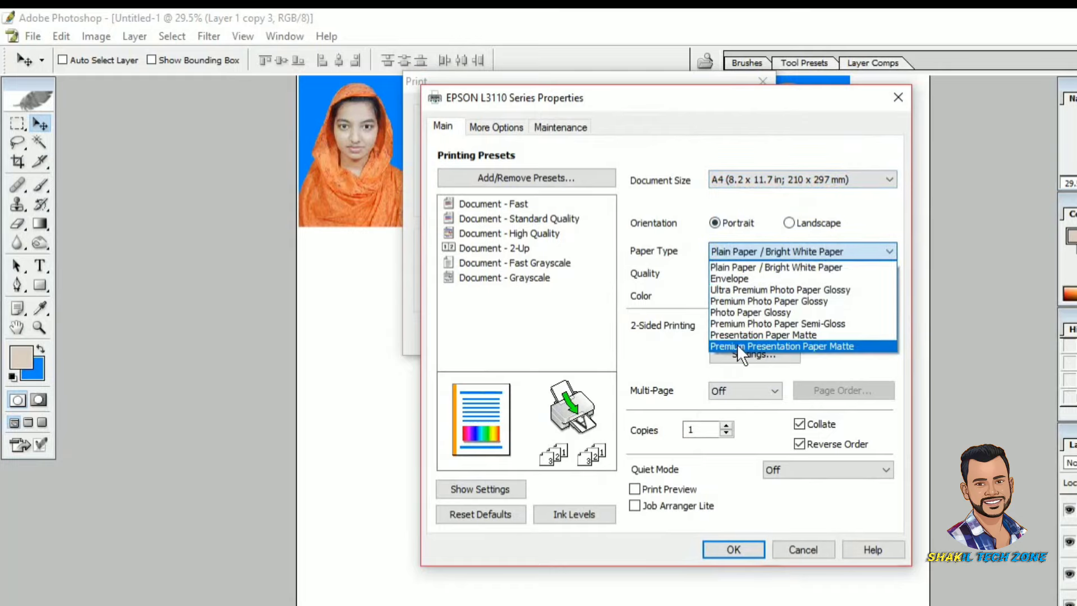
{"action": "left_click", "coordinate": [843, 346]}
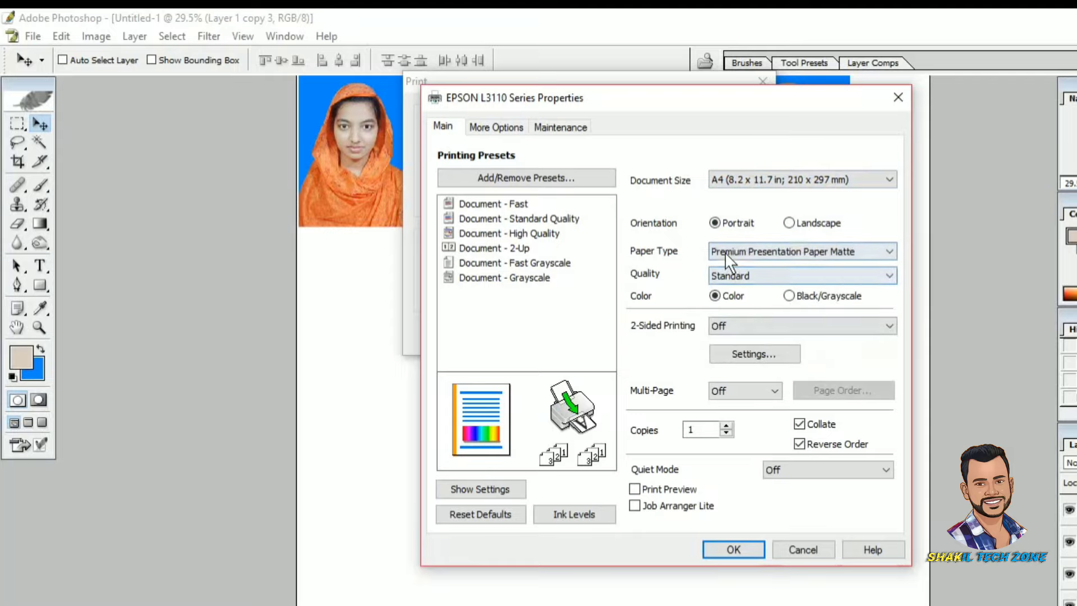
{"action": "left_click", "coordinate": [758, 276]}
{"action": "left_click", "coordinate": [727, 302]}
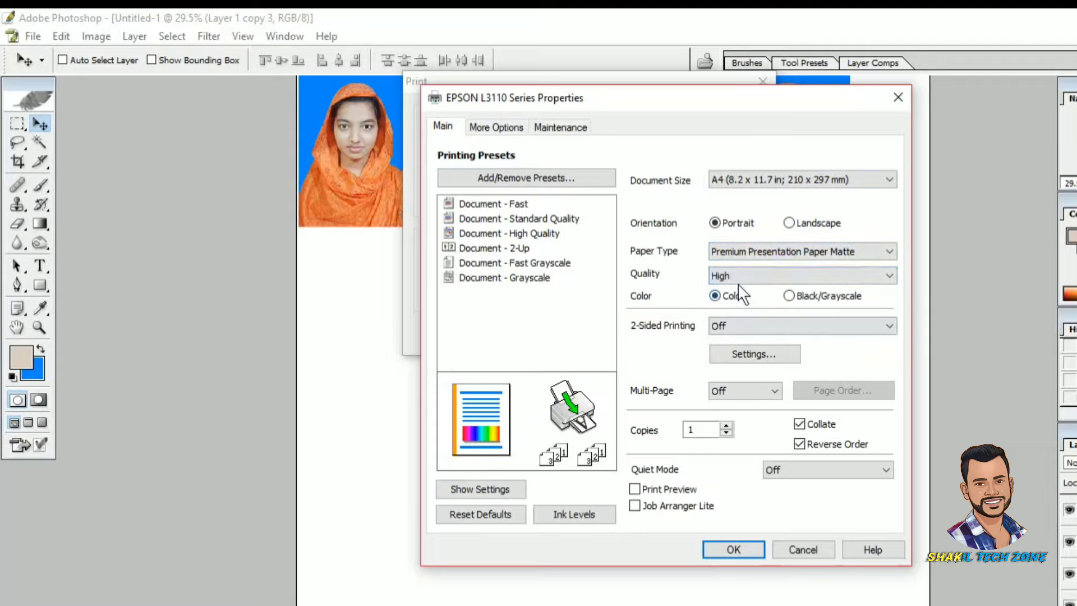
{"action": "left_click", "coordinate": [739, 274]}
{"action": "left_click", "coordinate": [739, 303]}
{"action": "left_click", "coordinate": [737, 549]}
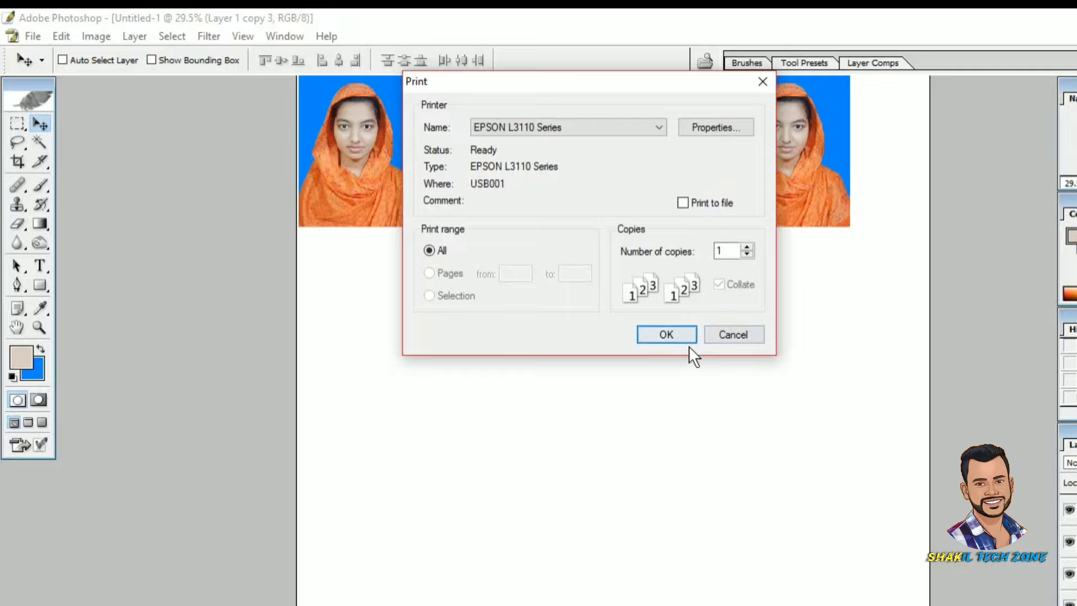
Step: Cancel the print job and close both the A4 page and Photo 2023.jpg, discarding the page's unsaved changes
{"action": "left_click", "coordinate": [719, 340]}
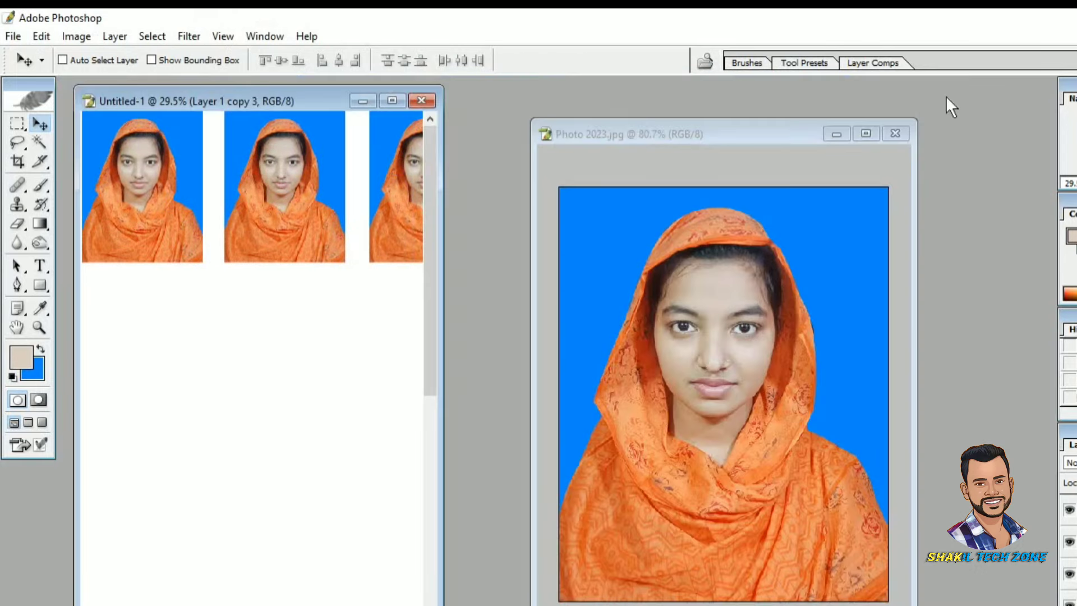
{"action": "left_click", "coordinate": [426, 102]}
{"action": "left_click", "coordinate": [624, 308]}
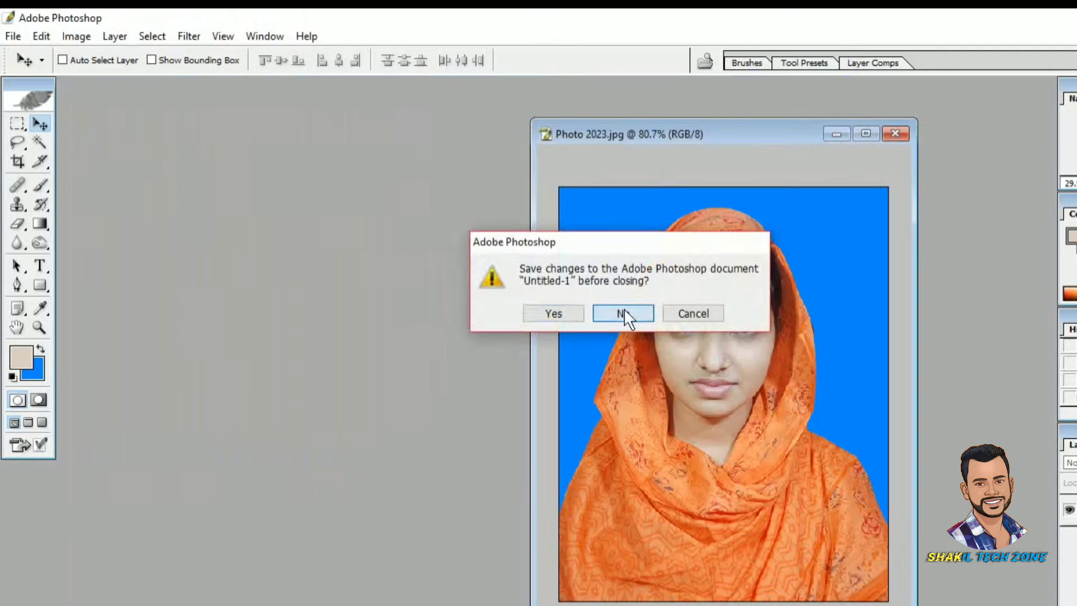
{"action": "left_click", "coordinate": [898, 134]}
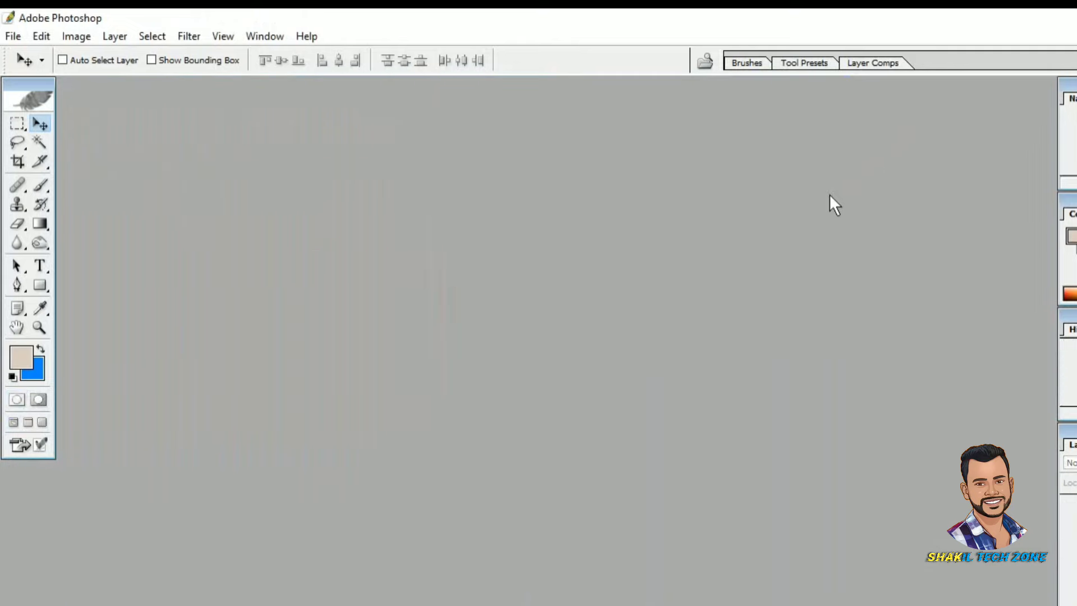